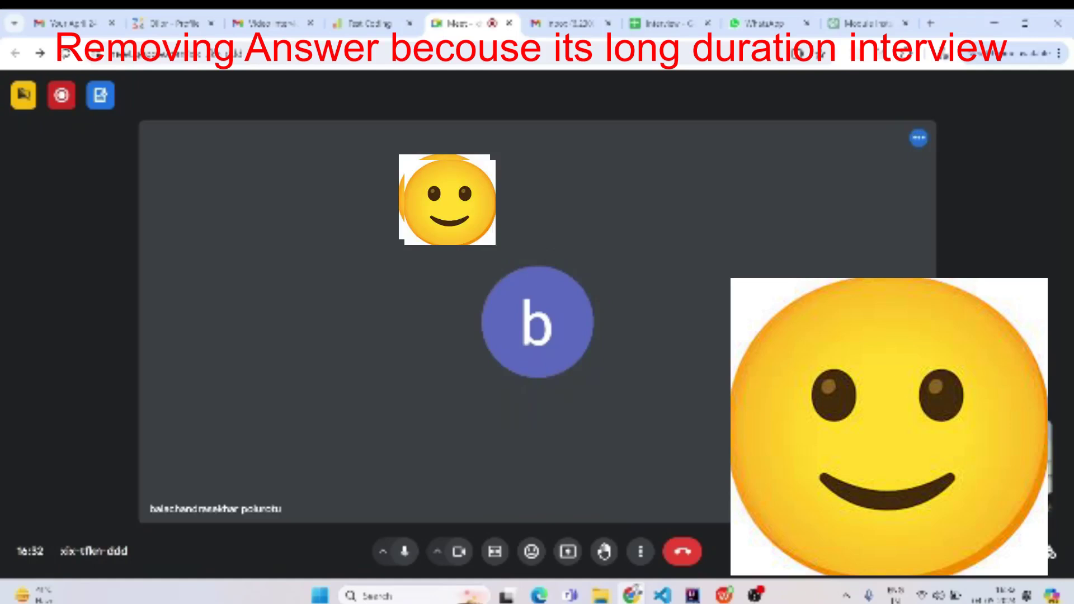
- Switch to the Test Coding tab and dismiss the 'Where to write the code' notice
{"action": "key", "text": "ctrl+shift+Tab"}
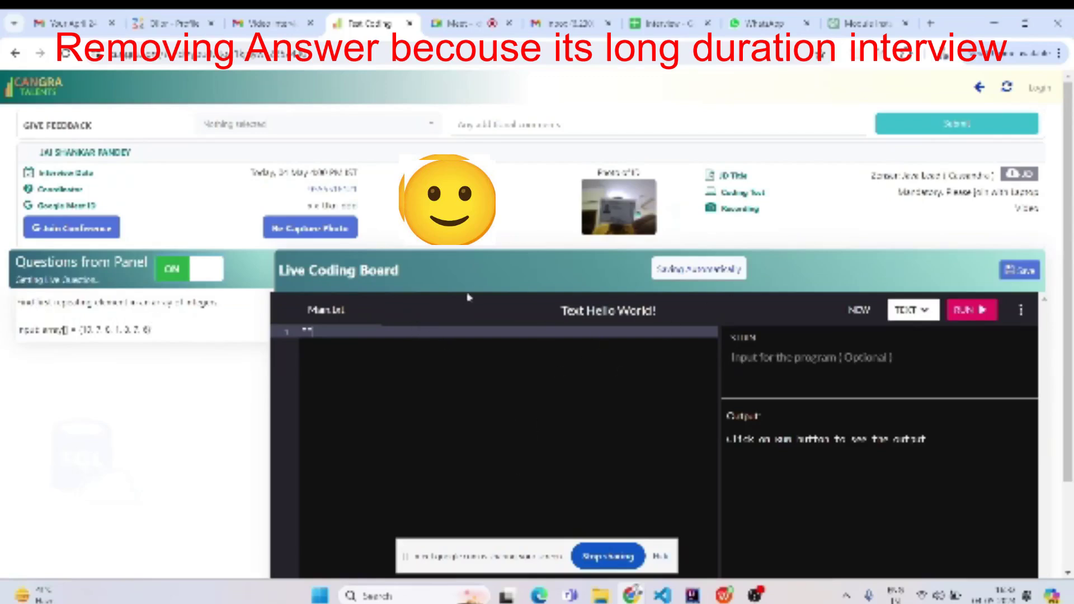
{"action": "left_click", "coordinate": [377, 397]}
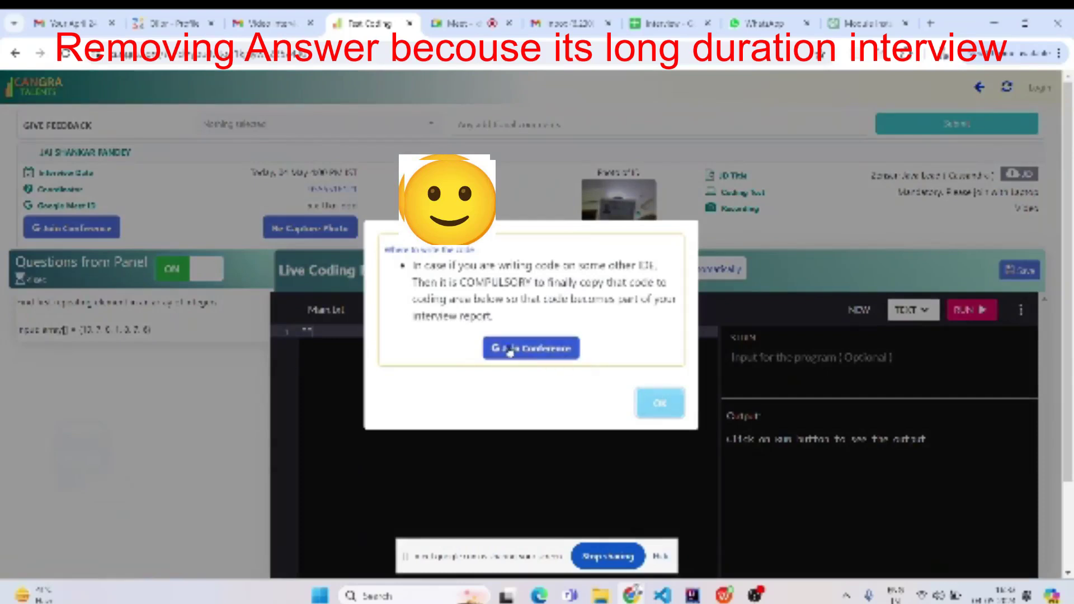
{"action": "left_click", "coordinate": [662, 406]}
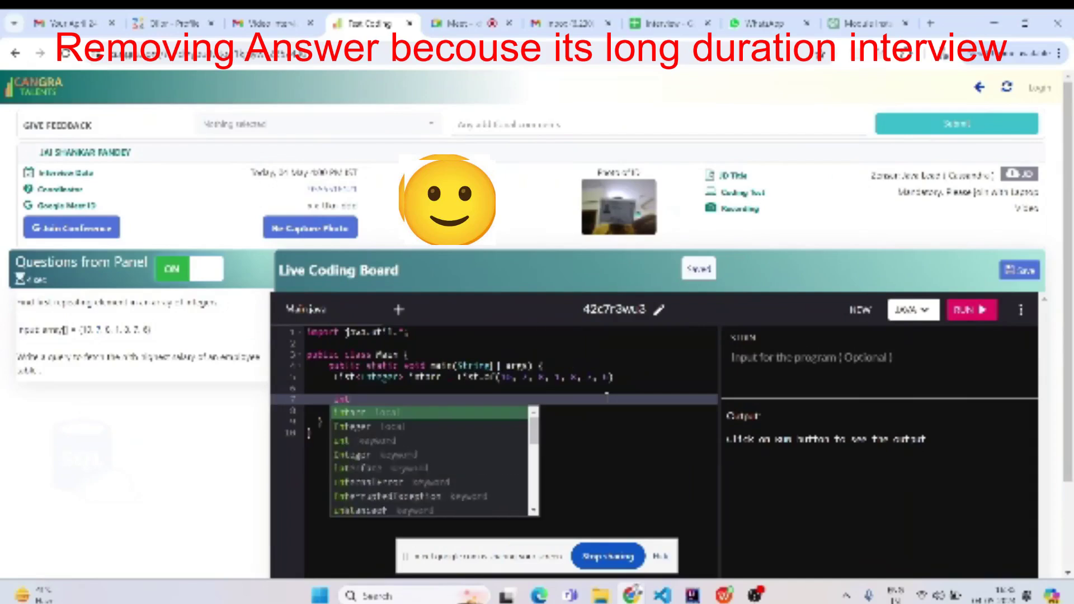
{"action": "type", "text": "nteger a"}
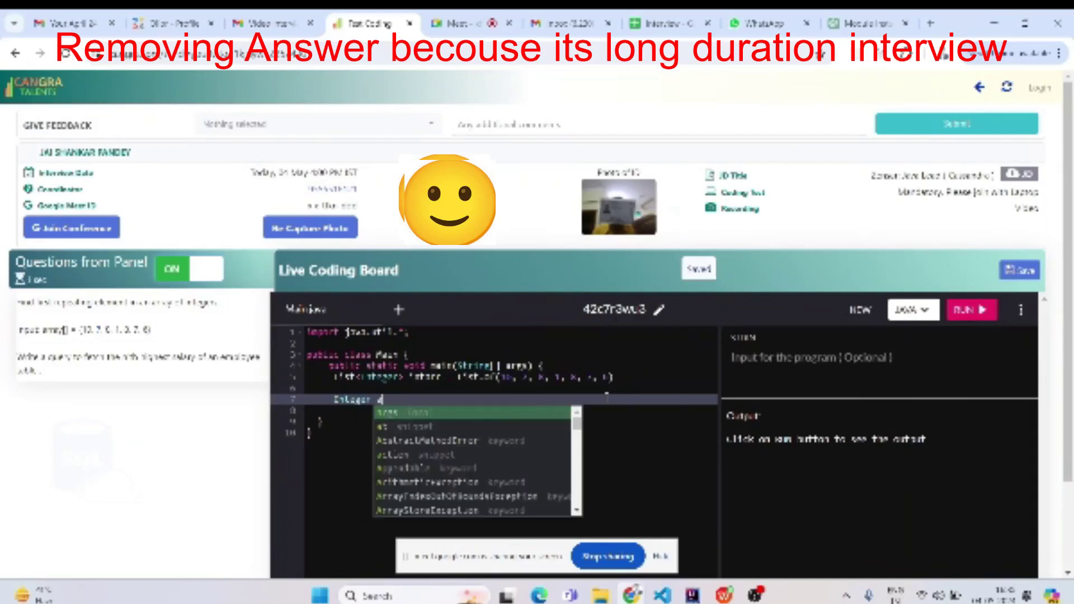
{"action": "type", "text": "rr ="}
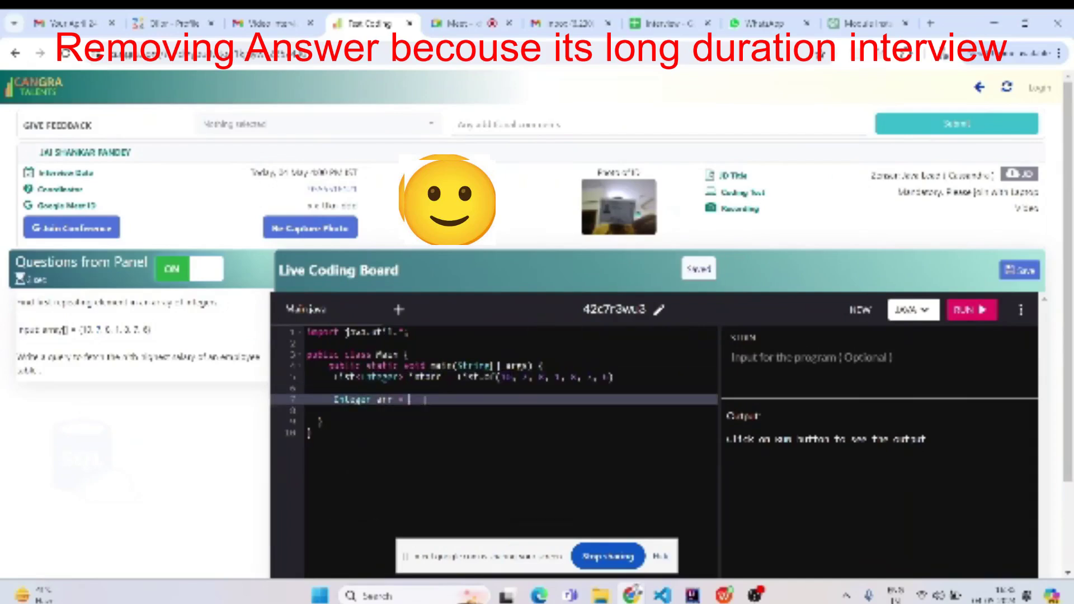
{"action": "type", "text": " intArr.stream()."}
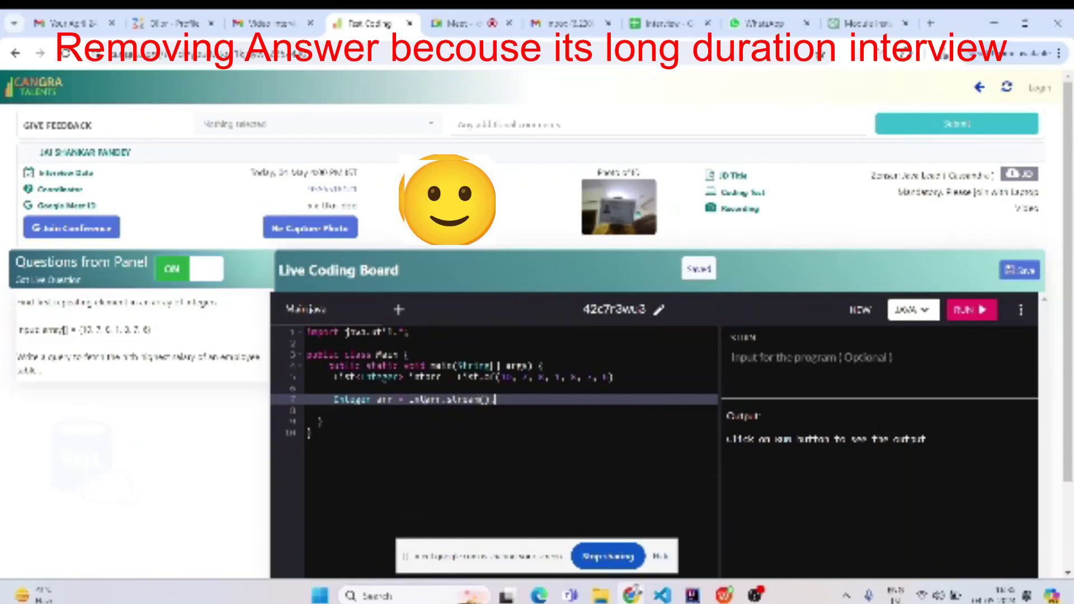
{"action": "type", "text": "co"}
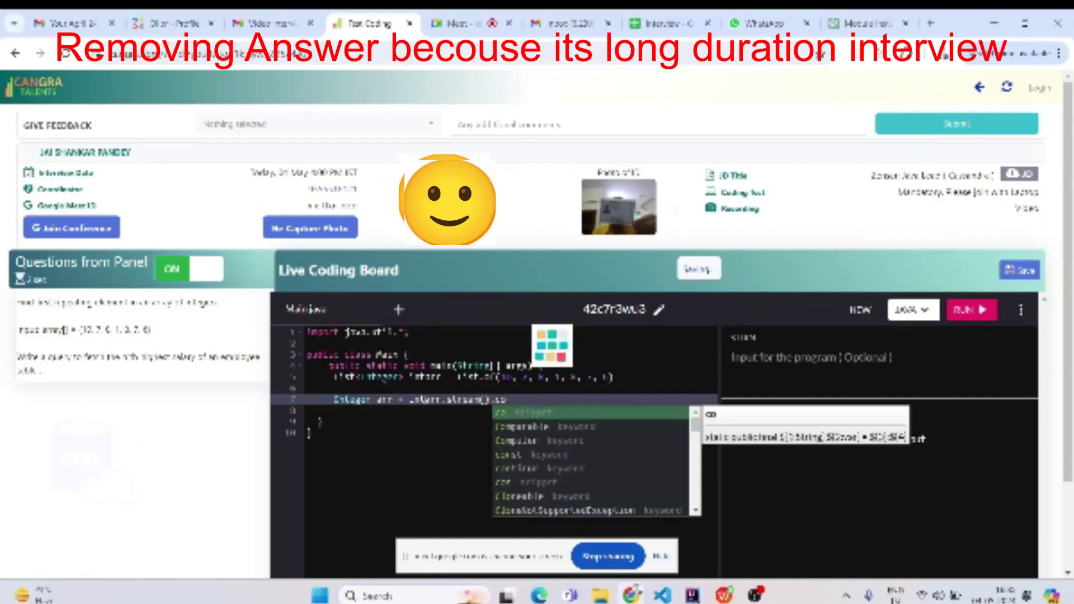
- Enter 'Integer arr = intArr.stream().collect(Collectors.)' on line 7 with autocomplete
{"action": "key", "text": "Return"}
{"action": "type", "text": "C"}
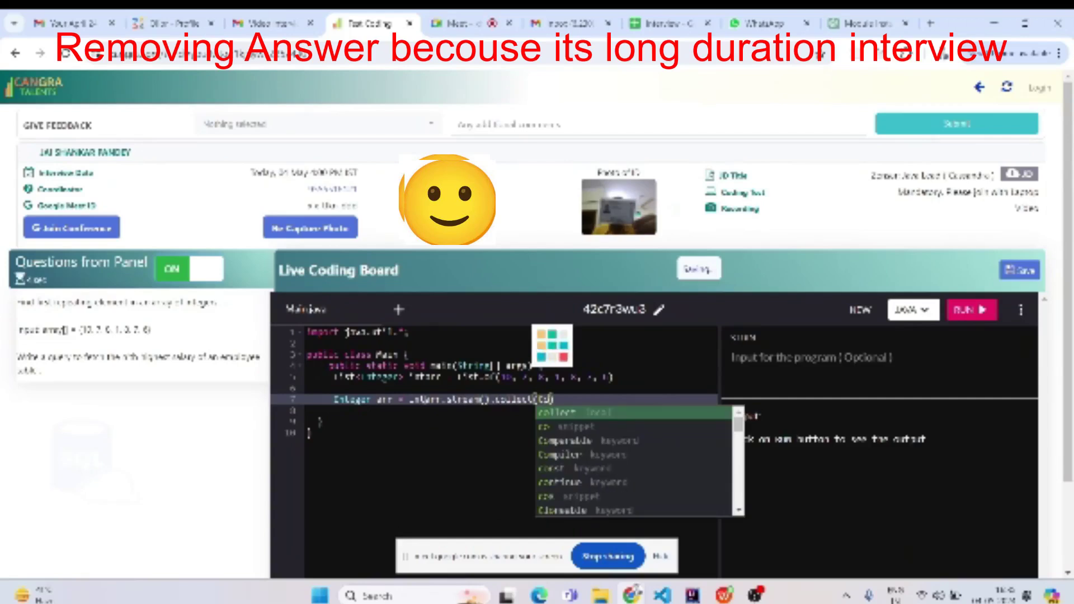
{"action": "type", "text": "olle"}
{"action": "key", "text": "Return"}
{"action": "type", "text": "."}
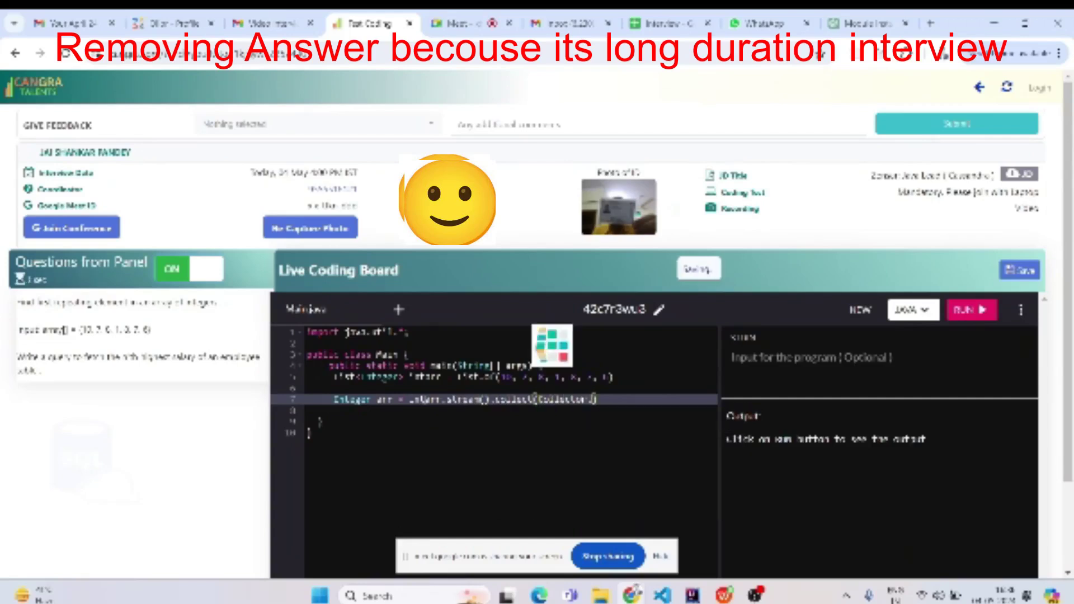
{"action": "key", "text": "ctrl+space"}
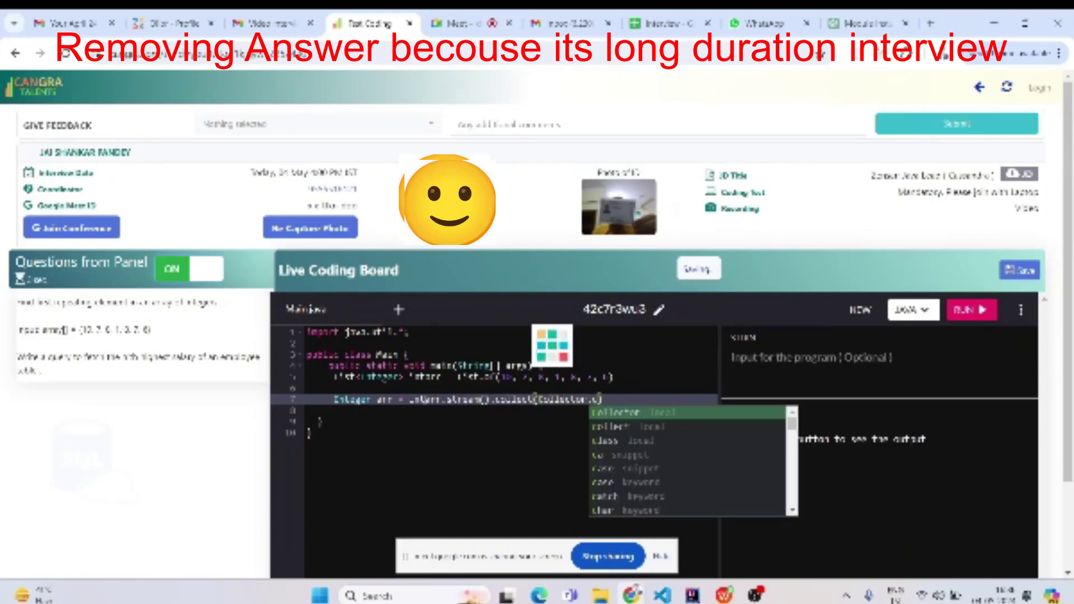
{"action": "key", "text": "Escape"}
{"action": "type", "text": "."}
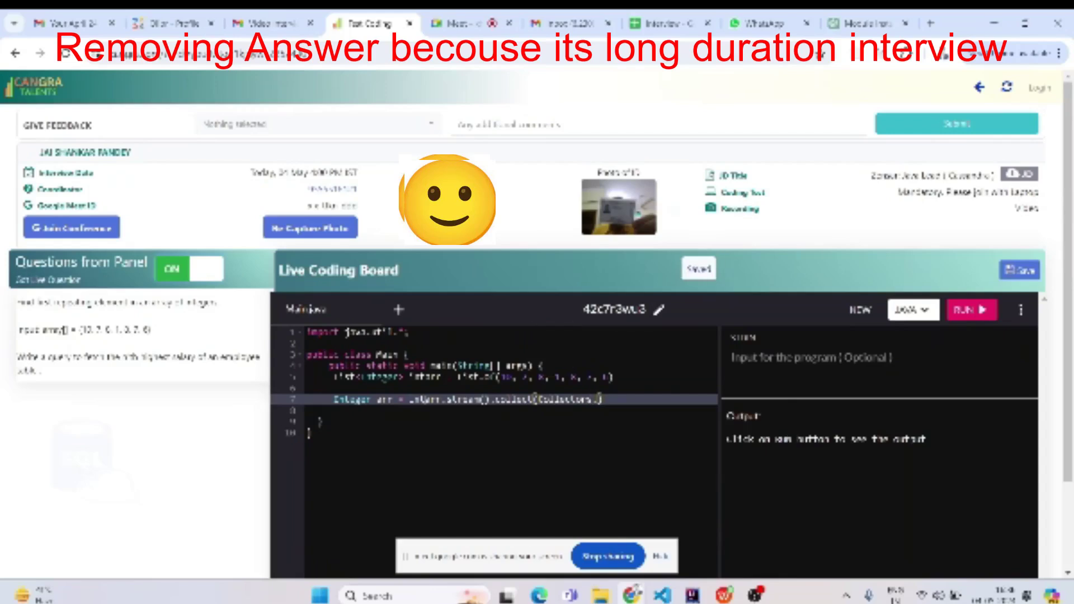
{"action": "key", "text": "BackSpace"}
{"action": "key", "text": "BackSpace"}
{"action": "key", "text": "BackSpace"}
{"action": "key", "text": "BackSpace"}
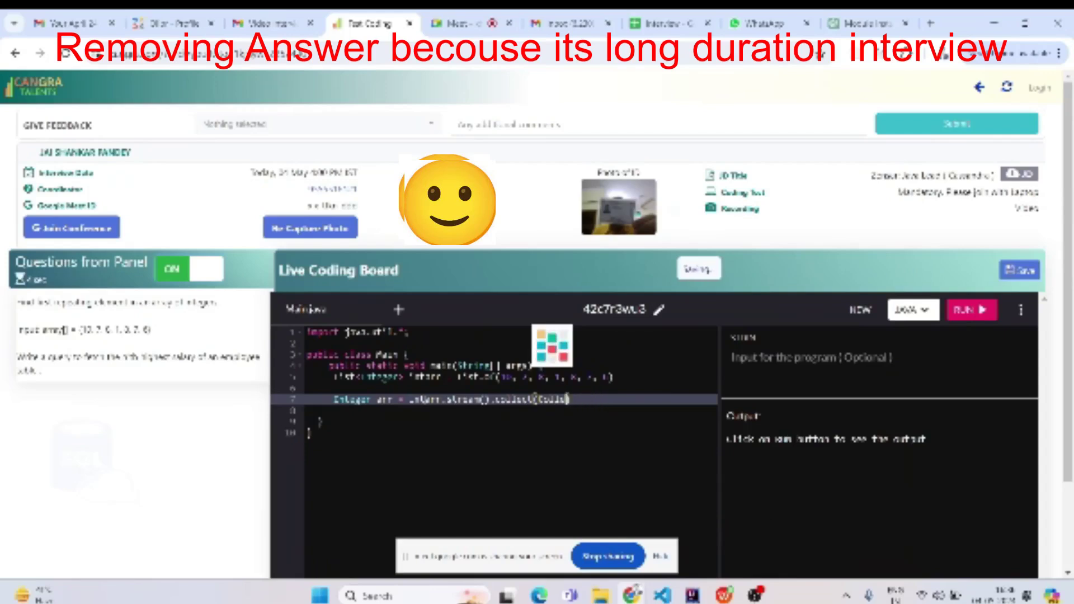
{"action": "key", "text": "BackSpace"}
{"action": "key", "text": "BackSpace"}
{"action": "key", "text": "BackSpace"}
{"action": "type", "text": "Collect"}
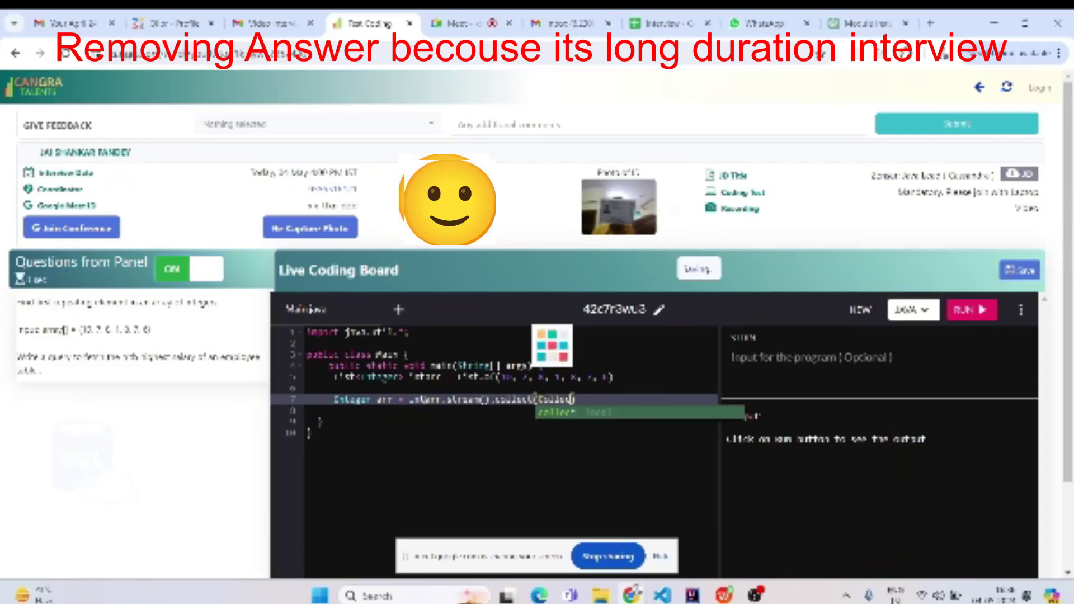
{"action": "type", "text": "ors."}
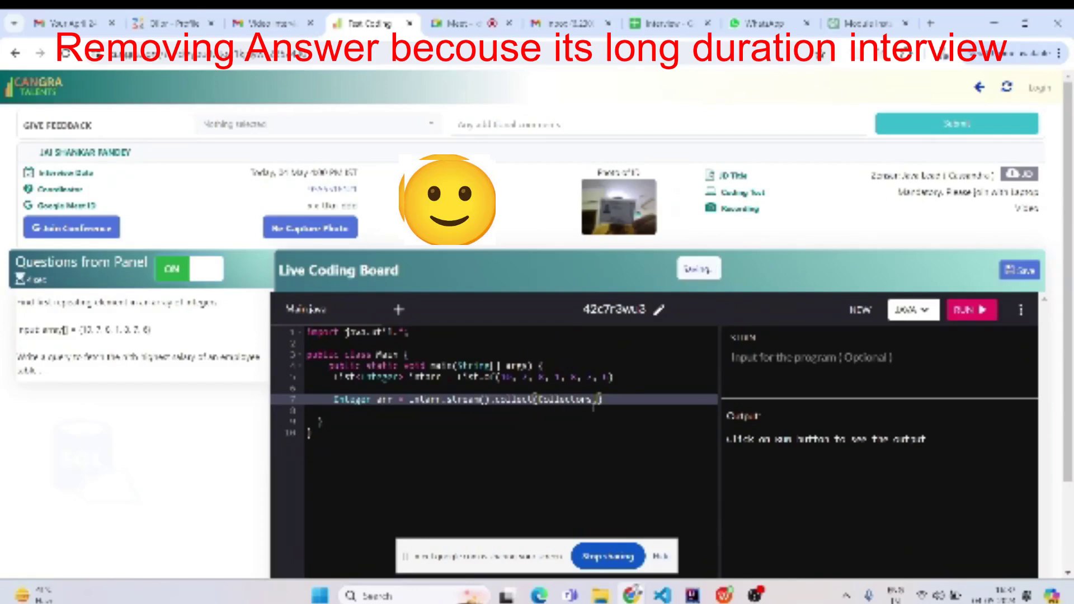
- Select the intArr list declaration on line 5 and move over to IntelliJ
{"action": "left_click", "coordinate": [631, 376]}
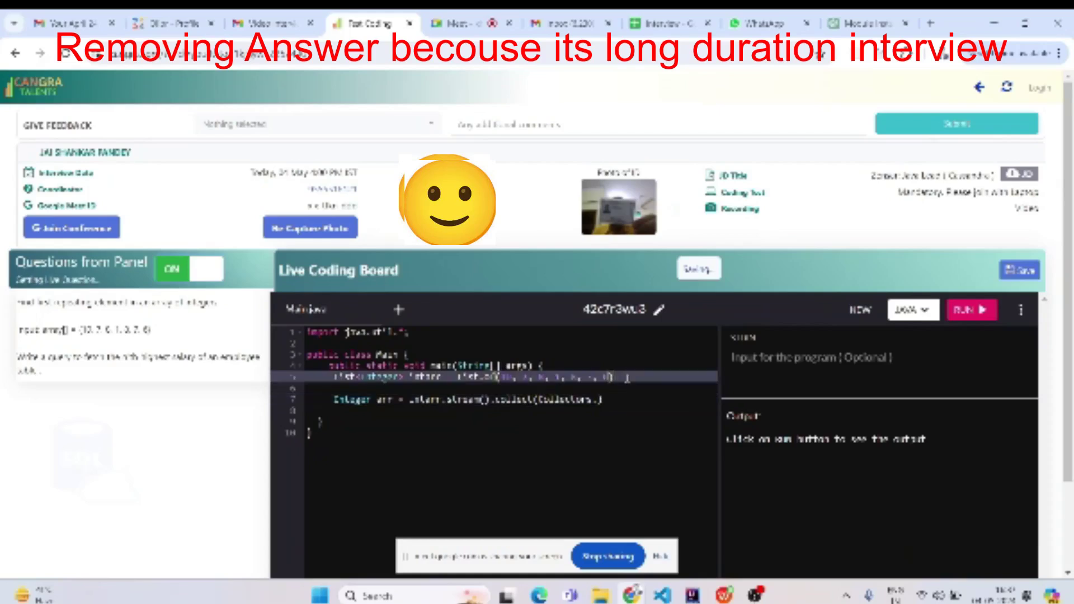
{"action": "left_click_drag", "start_coordinate": [614, 376], "coordinate": [334, 377]}
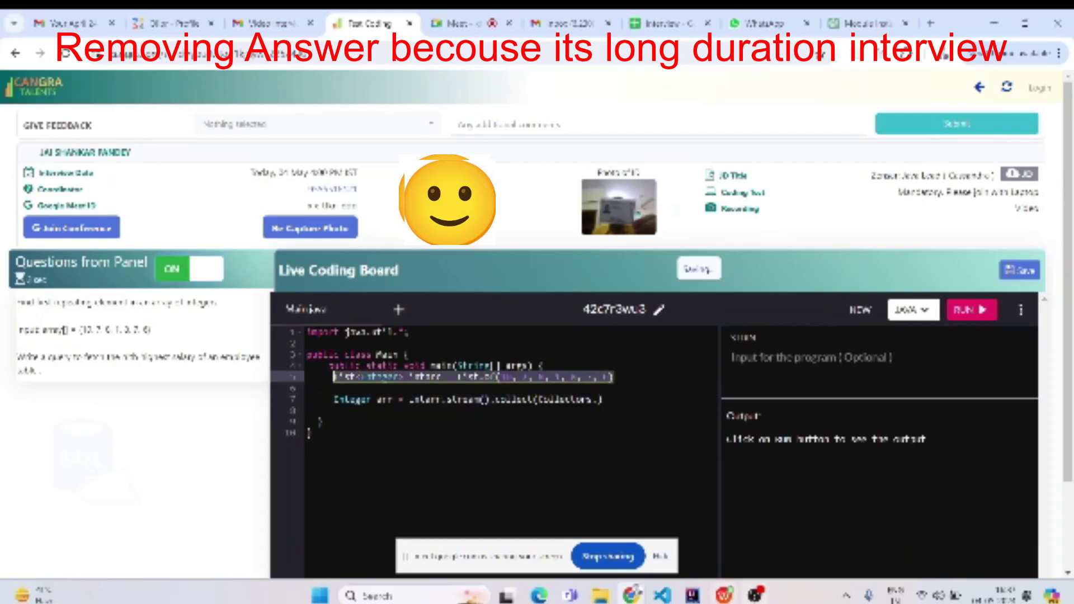
{"action": "left_click", "coordinate": [691, 595]}
{"action": "type", "text": ".st"}
- Change the collector to Collectors.groupingBy(i -> i, Collectors.counting())
{"action": "key", "text": "Return"}
{"action": "type", "text": "."}
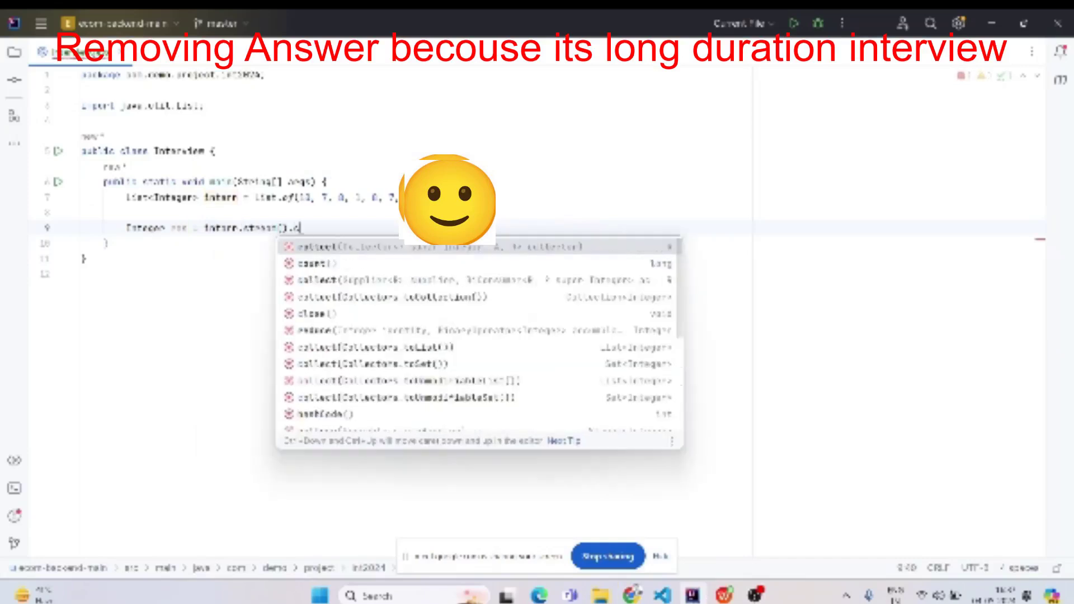
{"action": "type", "text": "collect(Collec"}
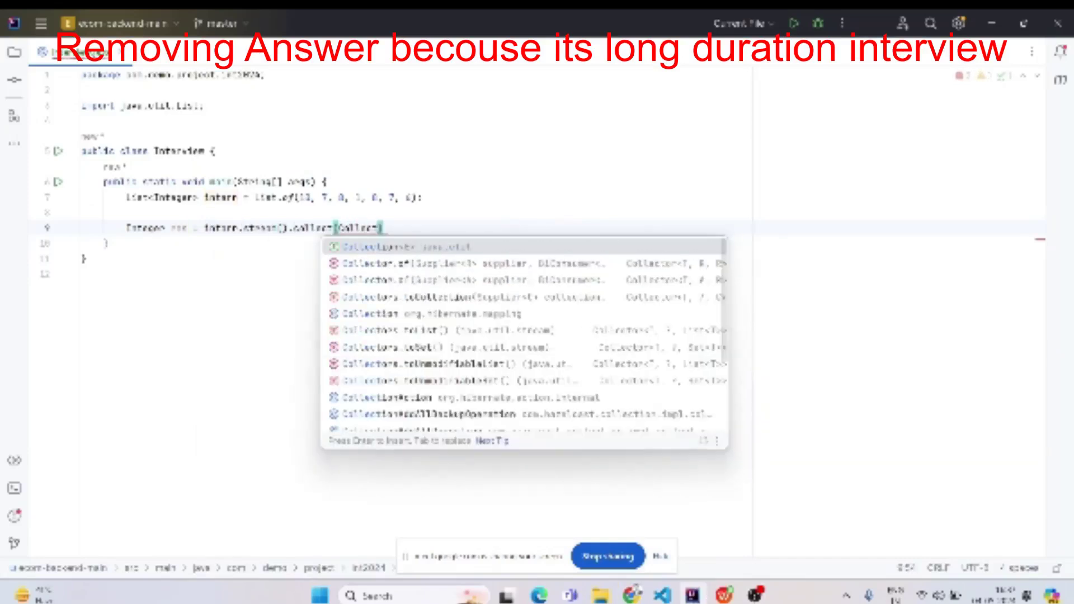
{"action": "type", "text": "tor."}
{"action": "key", "text": "BackSpace"}
{"action": "type", "text": "s"}
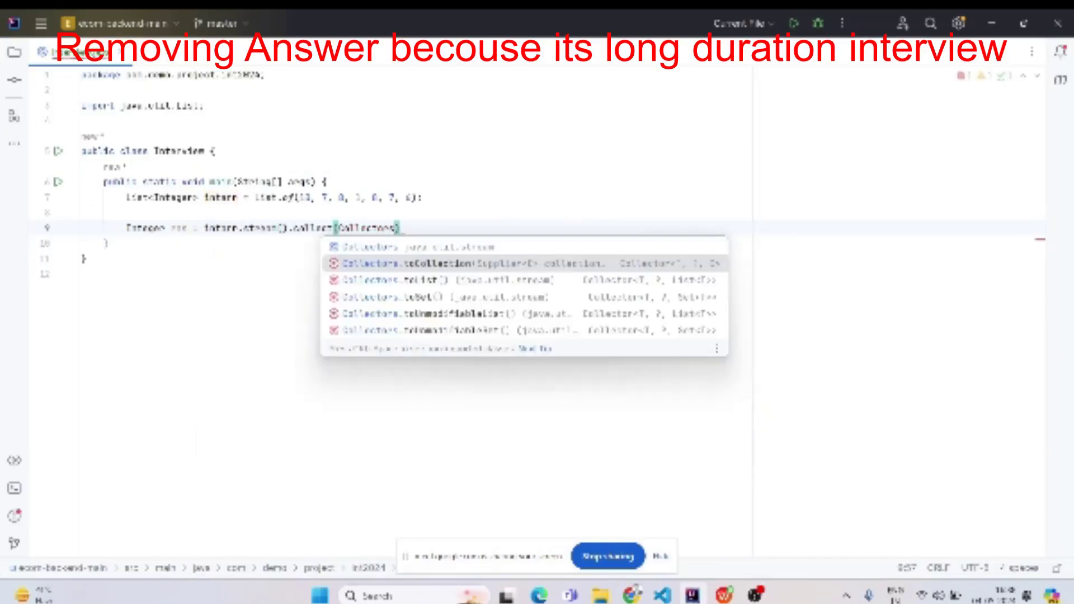
{"action": "key", "text": "Return"}
{"action": "type", "text": "i ->"}
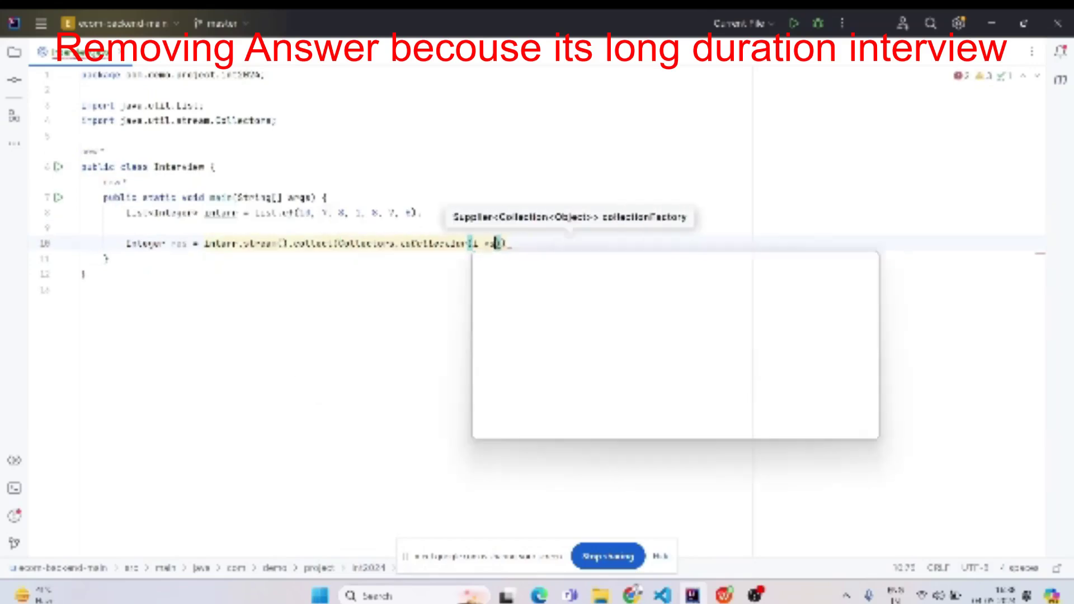
{"action": "type", "text": " Collectors."}
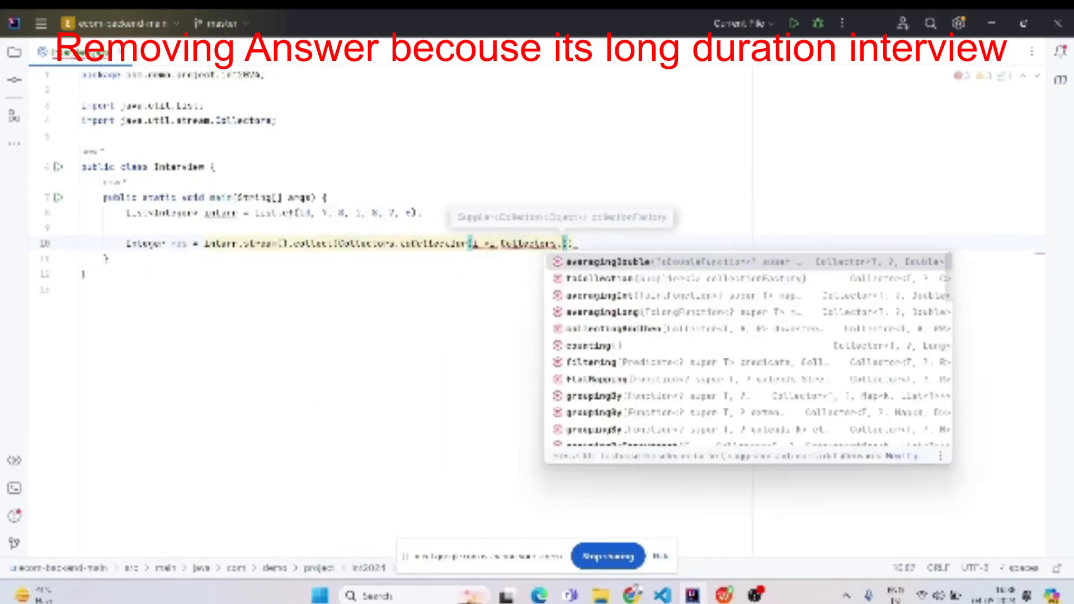
{"action": "type", "text": "cou"}
{"action": "key", "text": "Return"}
{"action": "key", "text": "Right"}
{"action": "key", "text": "Right"}
{"action": "key", "text": "Right"}
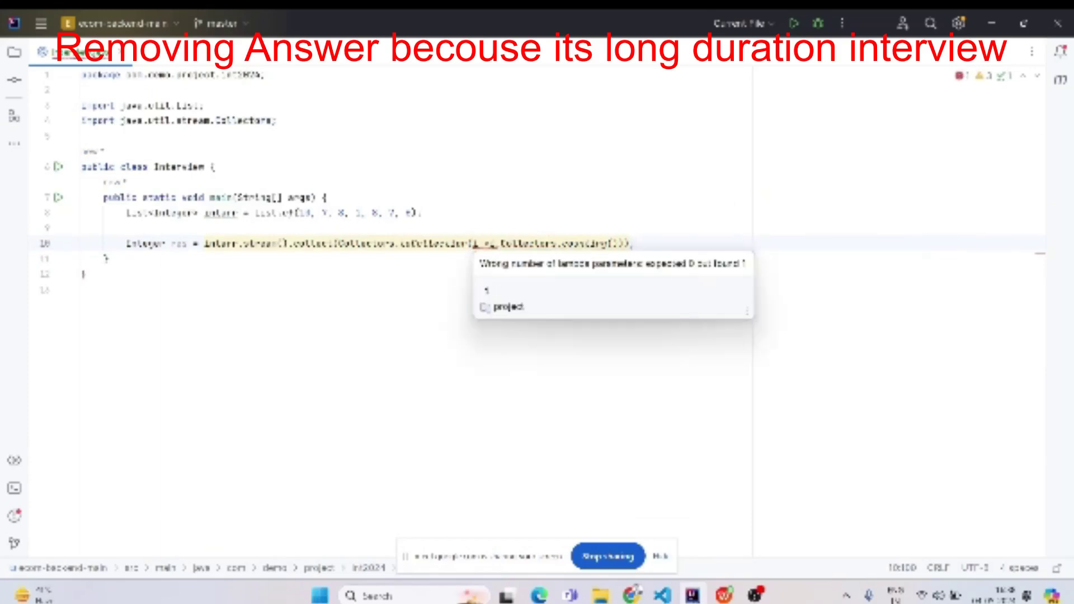
{"action": "double_click", "coordinate": [464, 243]}
{"action": "key", "text": "BackSpace"}
{"action": "key", "text": "ctrl+space"}
{"action": "scroll", "coordinate": [444, 367], "scroll_direction": "down", "scroll_amount": 2}
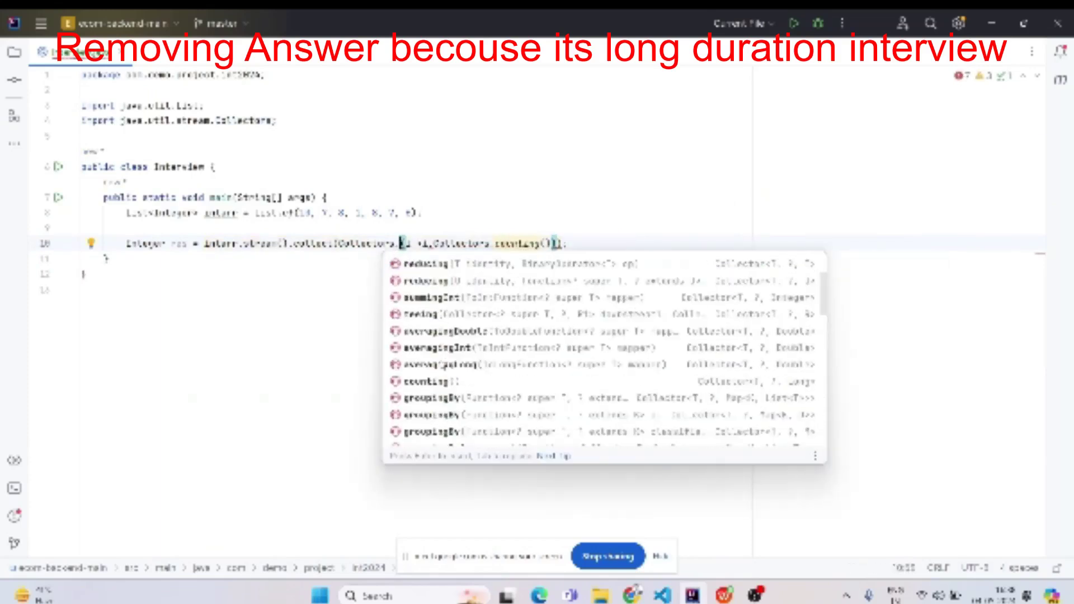
{"action": "scroll", "coordinate": [445, 367], "scroll_direction": "down", "scroll_amount": 3}
{"action": "scroll", "coordinate": [445, 367], "scroll_direction": "up", "scroll_amount": 3}
{"action": "key", "text": "Return"}
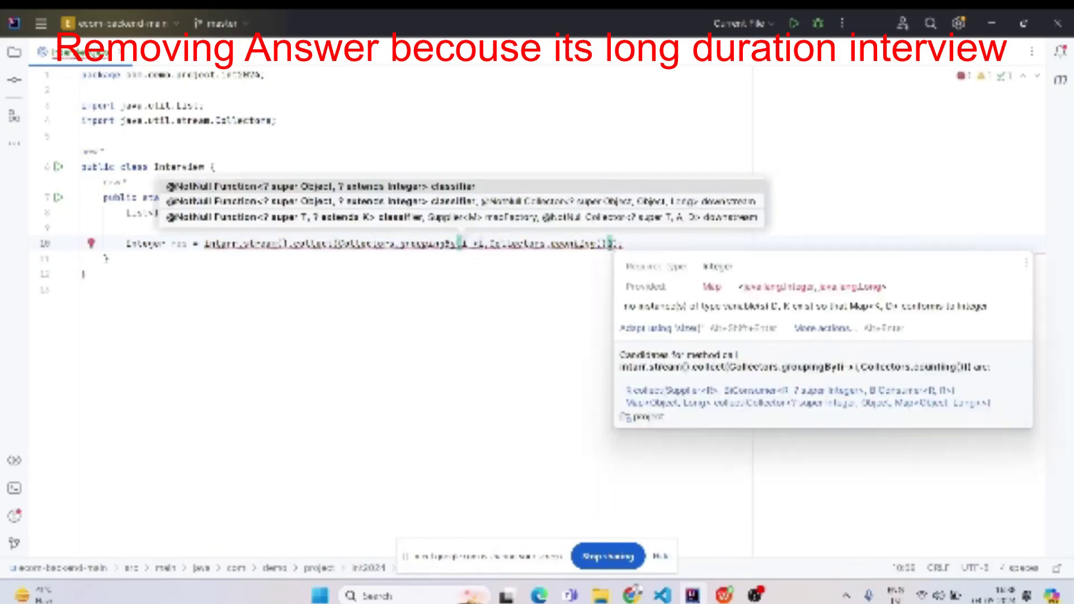
- Declare res as Map<Integer, Long> and add System.out.println(res) via sout
{"action": "double_click", "coordinate": [143, 244]}
{"action": "type", "text": "Map<Integer"}
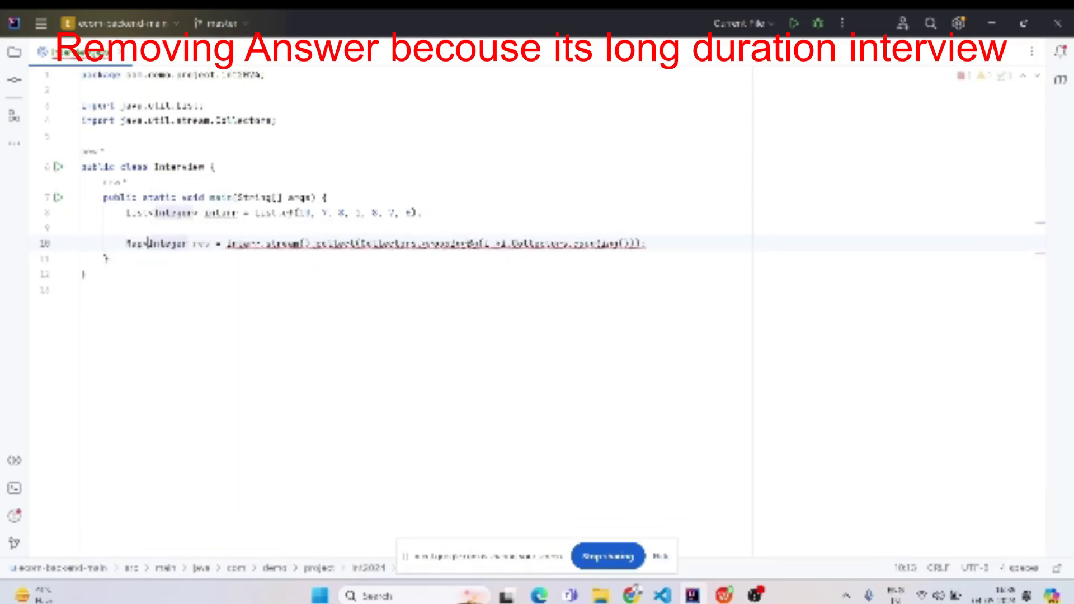
{"action": "type", "text": ","}
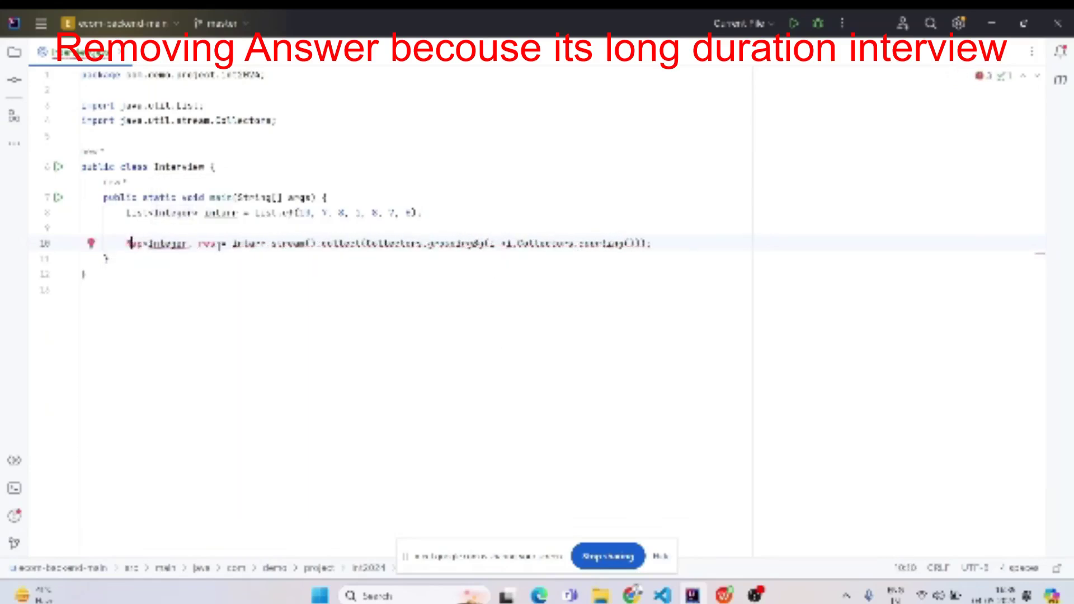
{"action": "type", "text": " Integer>"}
{"action": "key", "text": "alt+Return"}
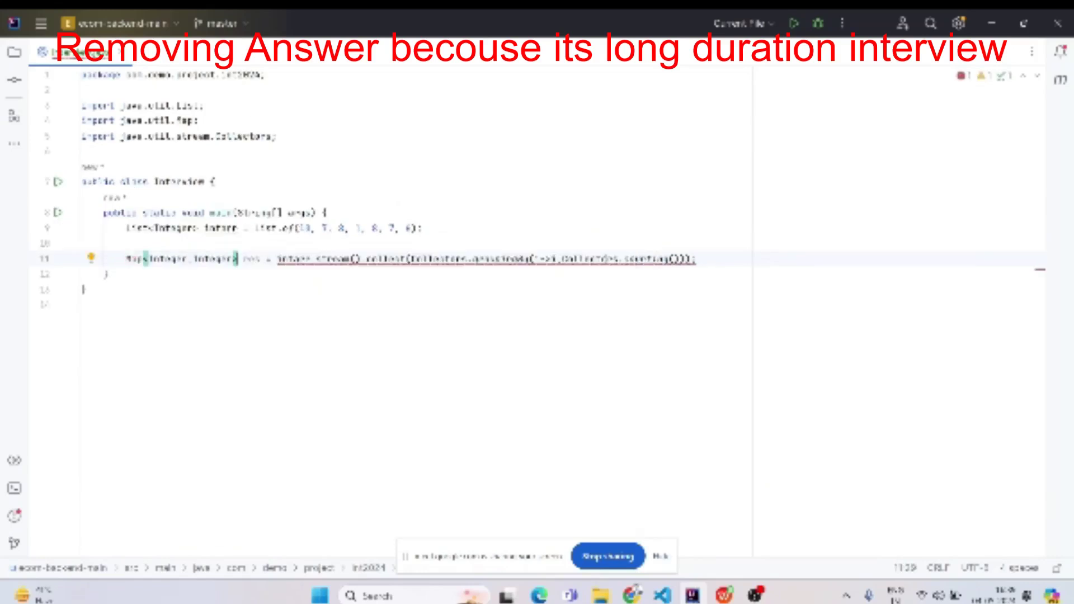
{"action": "type", "text": "Long"}
{"action": "key", "text": "Return"}
{"action": "type", "text": "sout"}
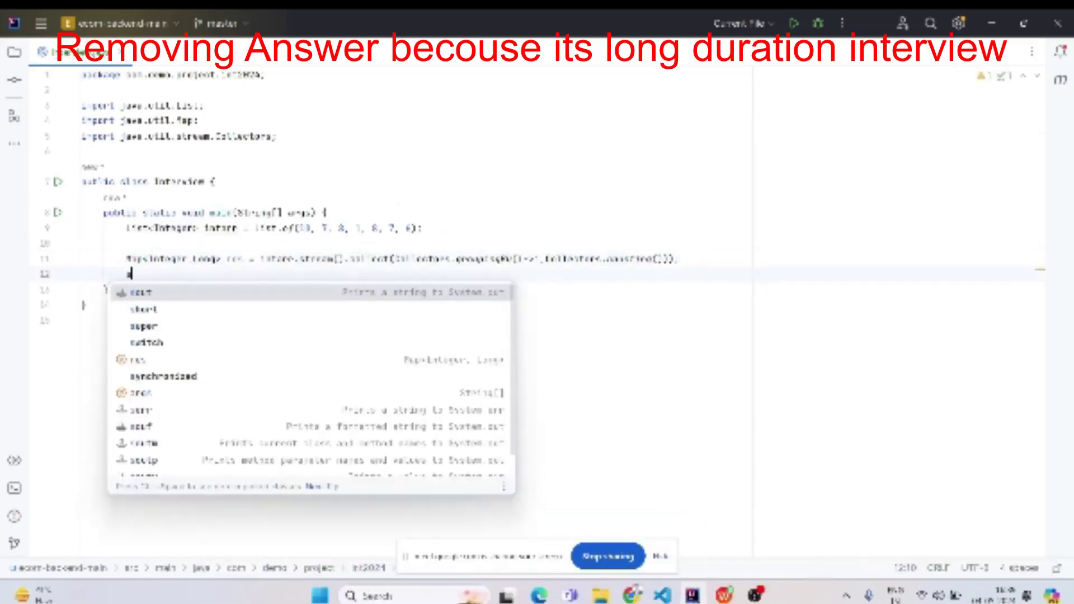
{"action": "key", "text": "Return"}
{"action": "type", "text": "res);"}
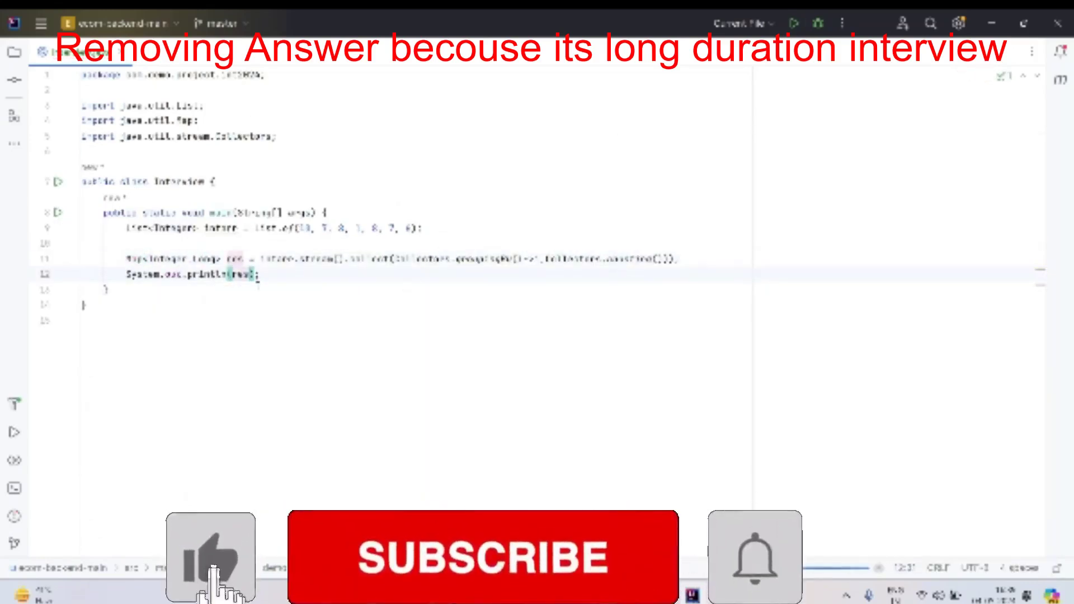
- Run main to print the count map, then start a res.entrySet().stream() line
{"action": "key", "text": "Return"}
{"action": "key", "text": "shift+F10"}
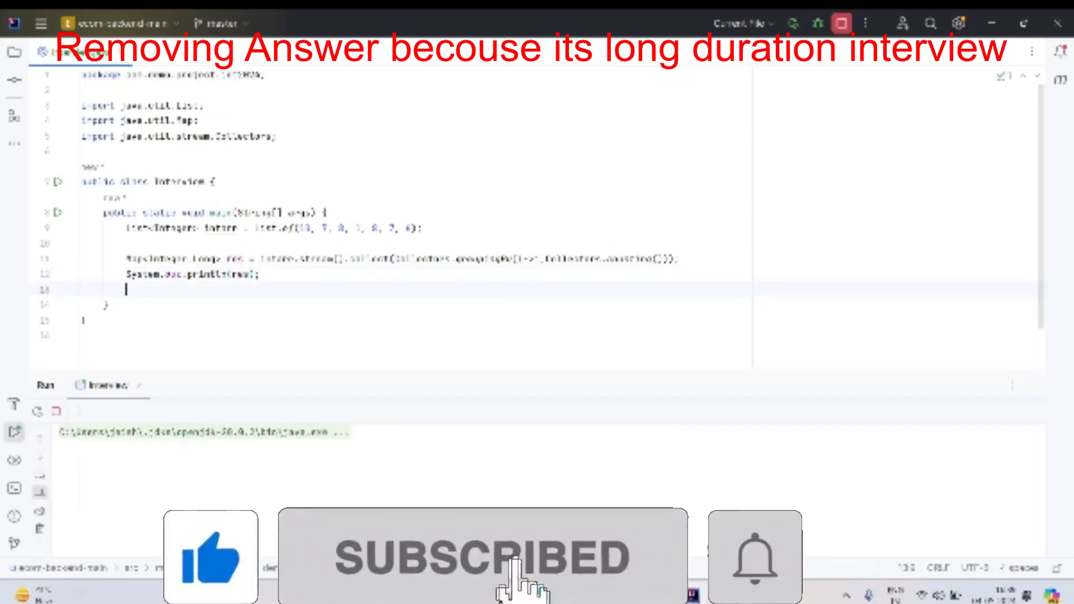
{"action": "type", "text": "res."}
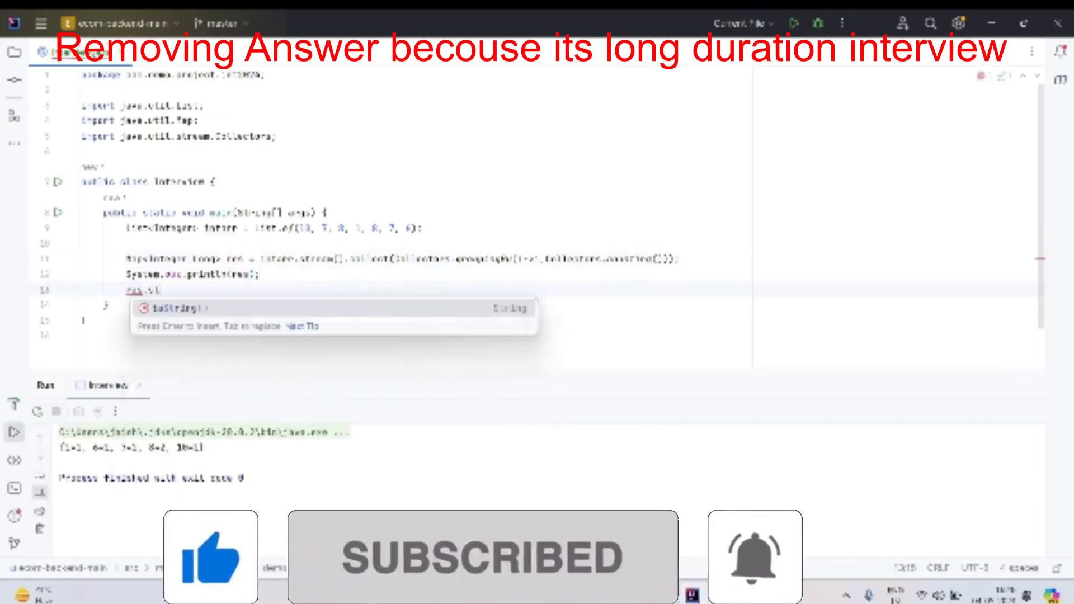
{"action": "type", "text": "entrySet().stream("}
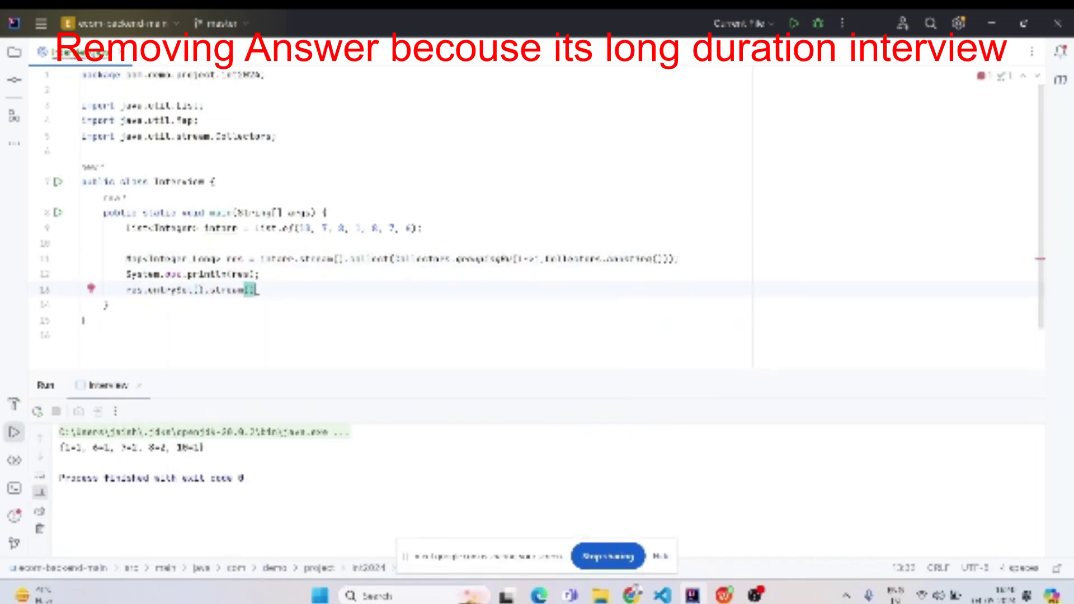
{"action": "type", "text": "."}
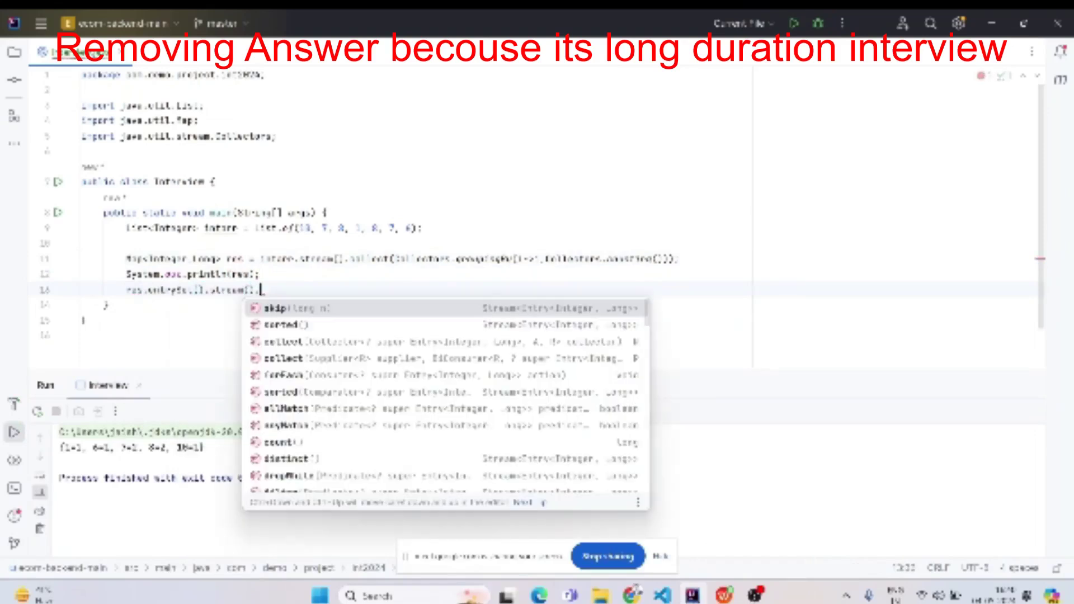
{"action": "type", "text": "f"}
{"action": "key", "text": "Return"}
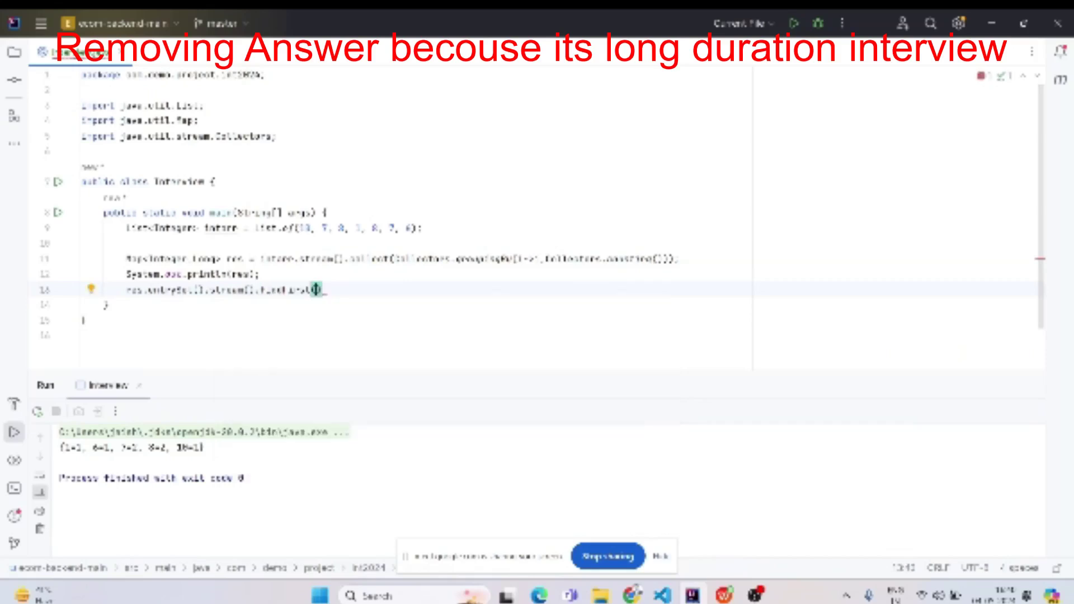
{"action": "type", "text": "s."}
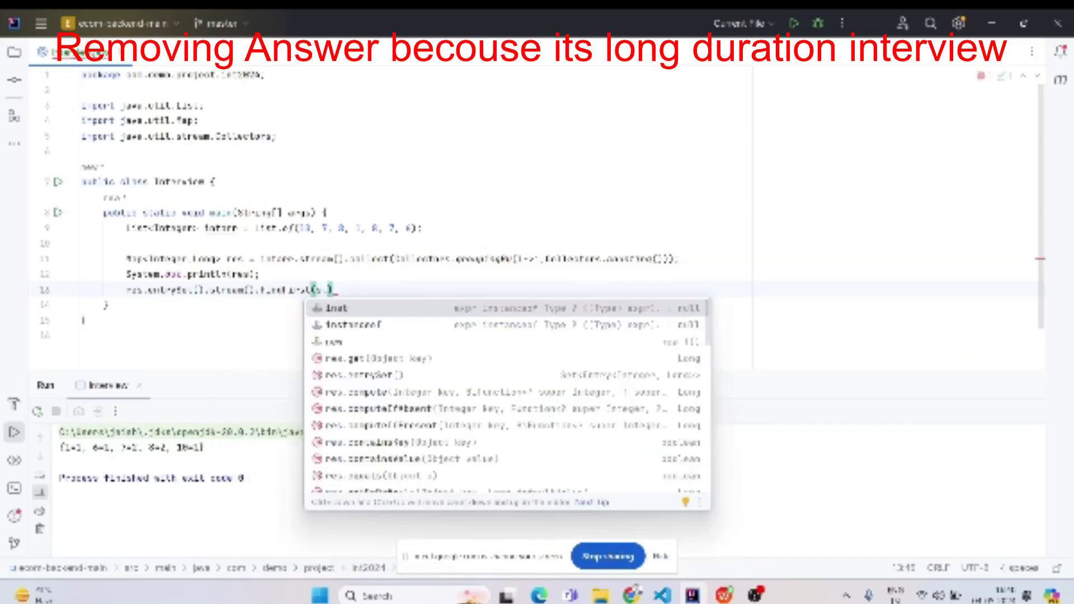
{"action": "key", "text": "BackSpace"}
{"action": "type", "text": "-> res."}
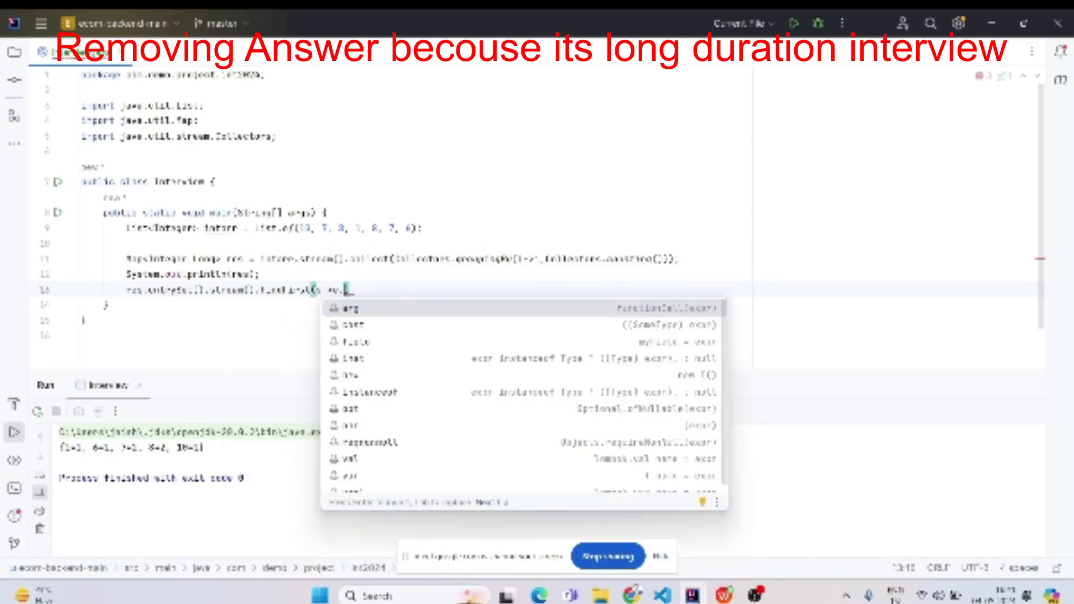
{"action": "key", "text": "BackSpace"}
{"action": "key", "text": "BackSpace"}
{"action": "key", "text": "BackSpace"}
{"action": "key", "text": "BackSpace"}
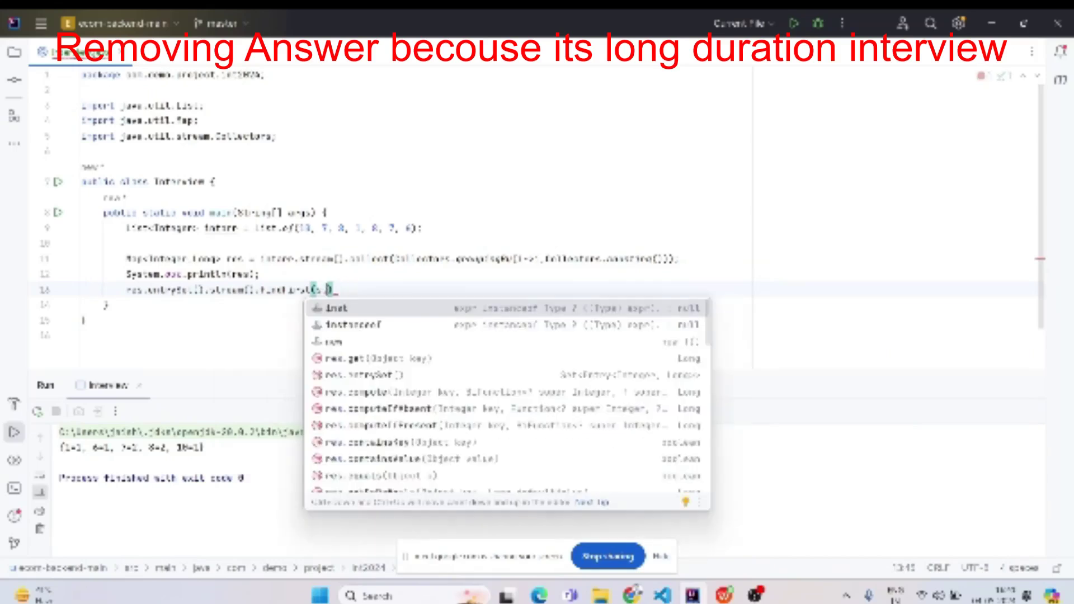
{"action": "type", "text": "e)"}
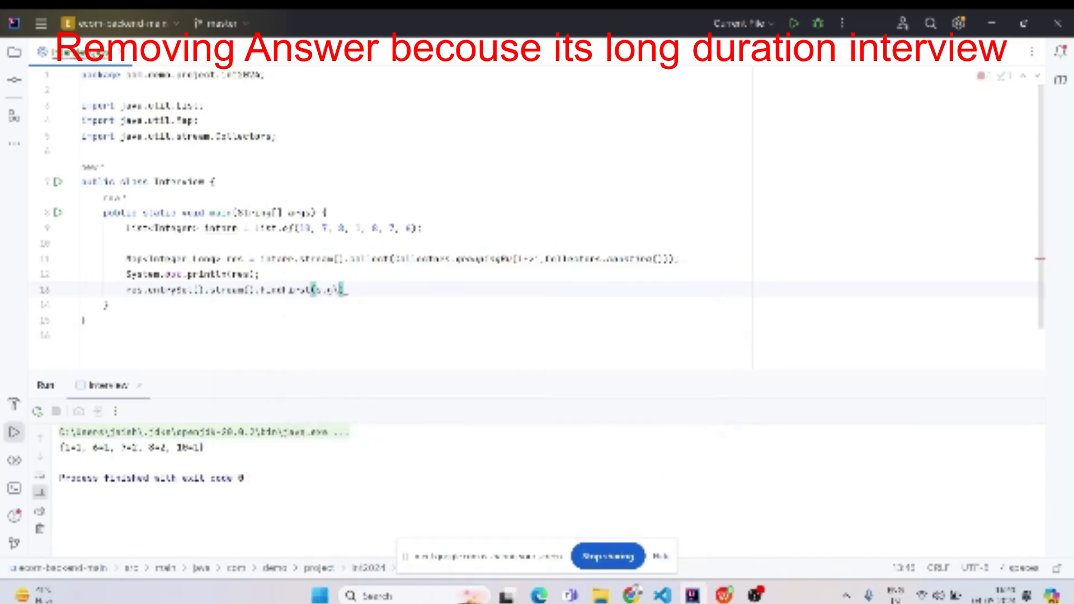
{"action": "key", "text": "BackSpace"}
{"action": "type", "text": "res.va"}
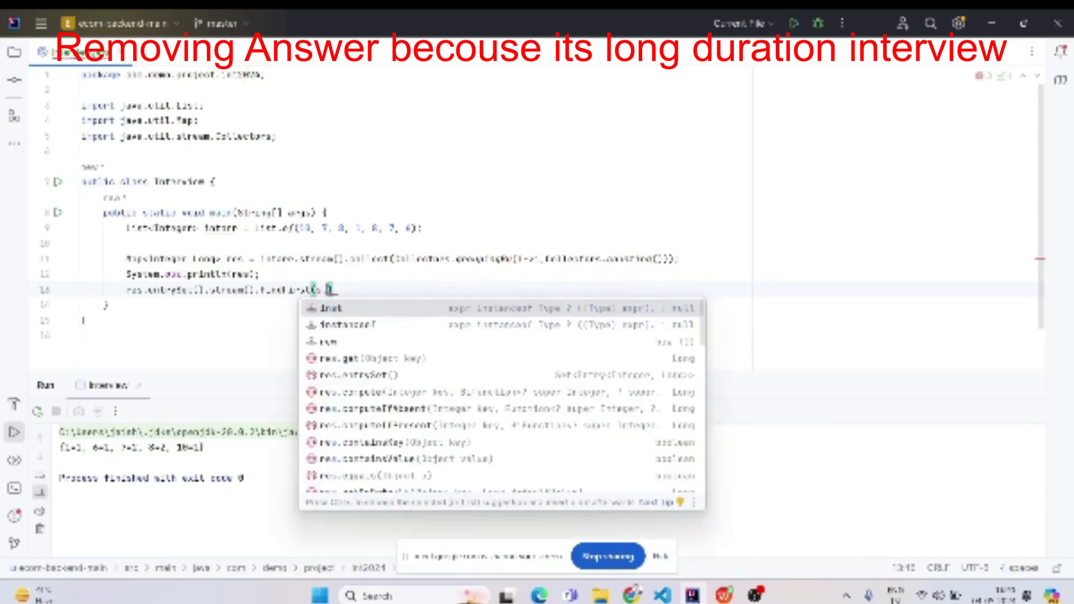
{"action": "key", "text": "Return"}
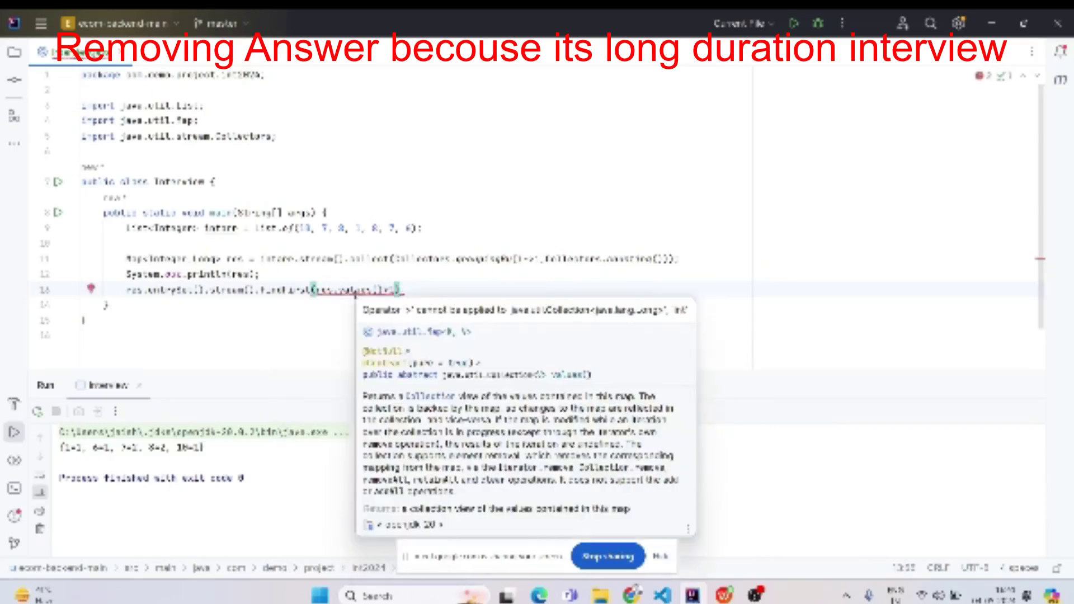
- Complete the line as .filter(x -> x.getValue() > 1).findFirst()
{"action": "double_click", "coordinate": [287, 289]}
{"action": "type", "text": "f"}
{"action": "key", "text": "Return"}
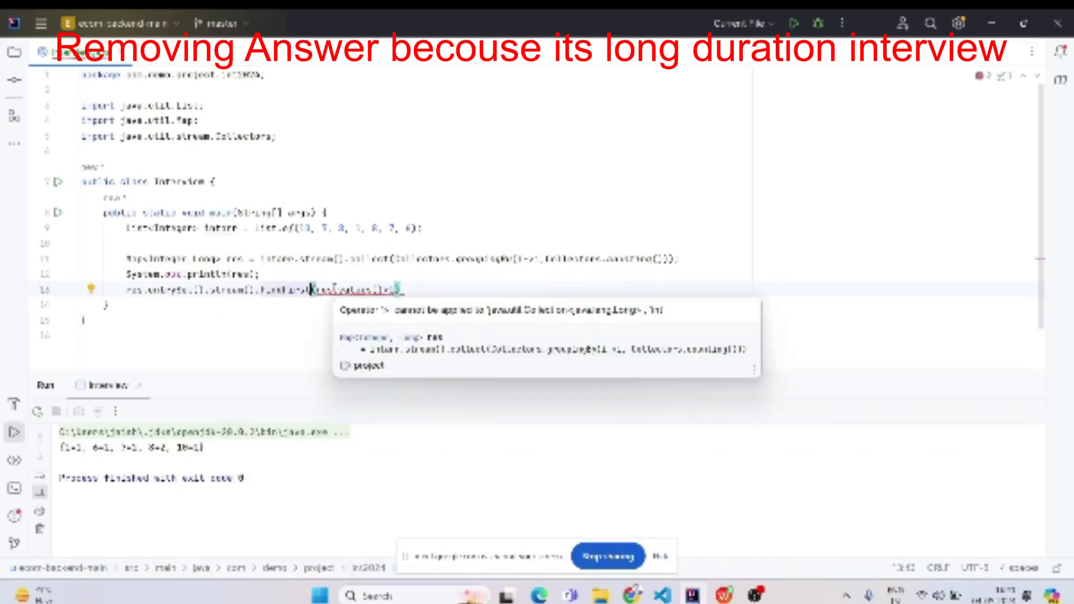
{"action": "double_click", "coordinate": [286, 290]}
{"action": "type", "text": "f"}
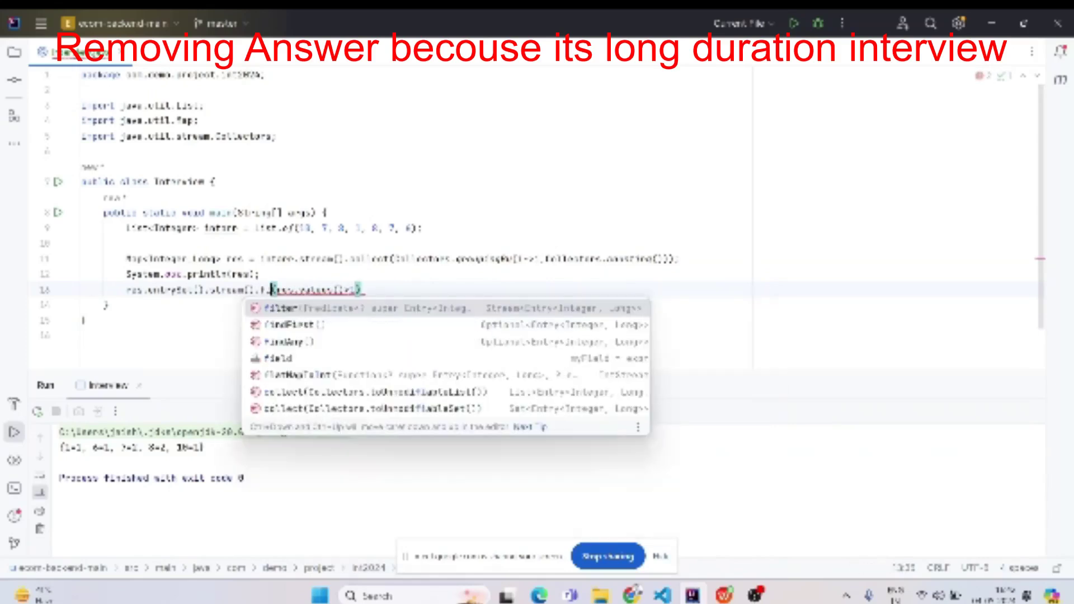
{"action": "key", "text": "Return"}
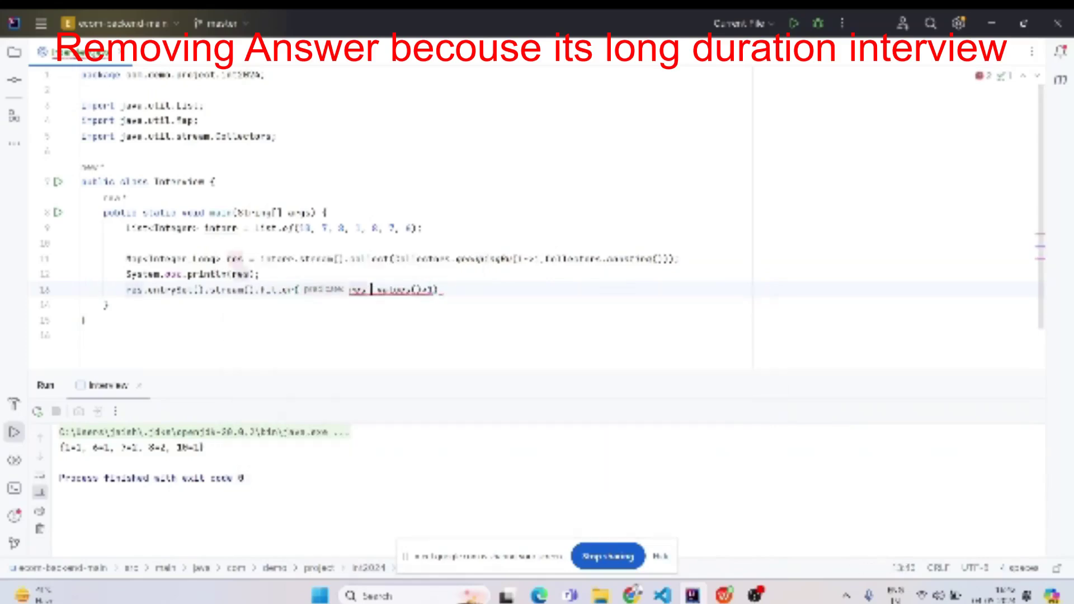
{"action": "type", "text": "tValue"}
{"action": "type", "text": ";."}
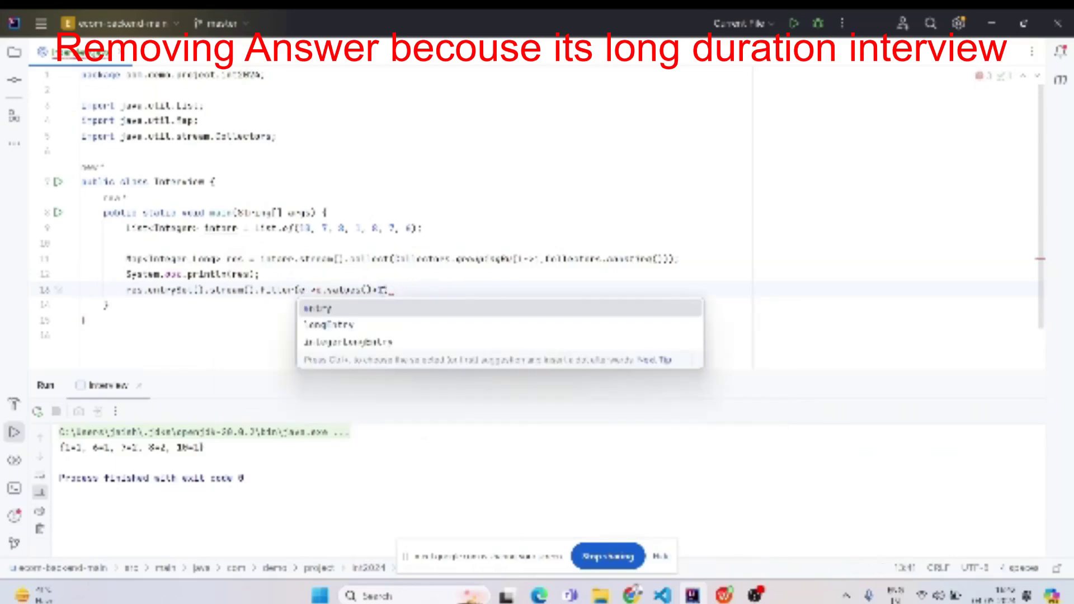
{"action": "key", "text": "Return"}
{"action": "double_click", "coordinate": [346, 290]}
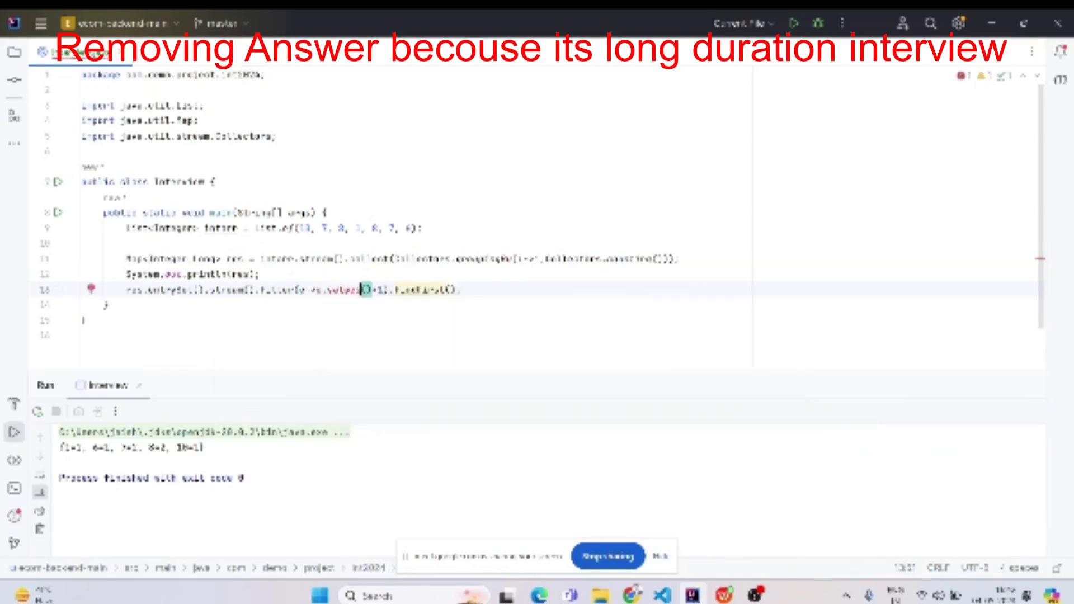
{"action": "type", "text": "getV"}
{"action": "key", "text": "Return"}
- Move the stream expression into the print, run it, and add .map(e -> e.getKey())
{"action": "key", "text": "ctrl+x"}
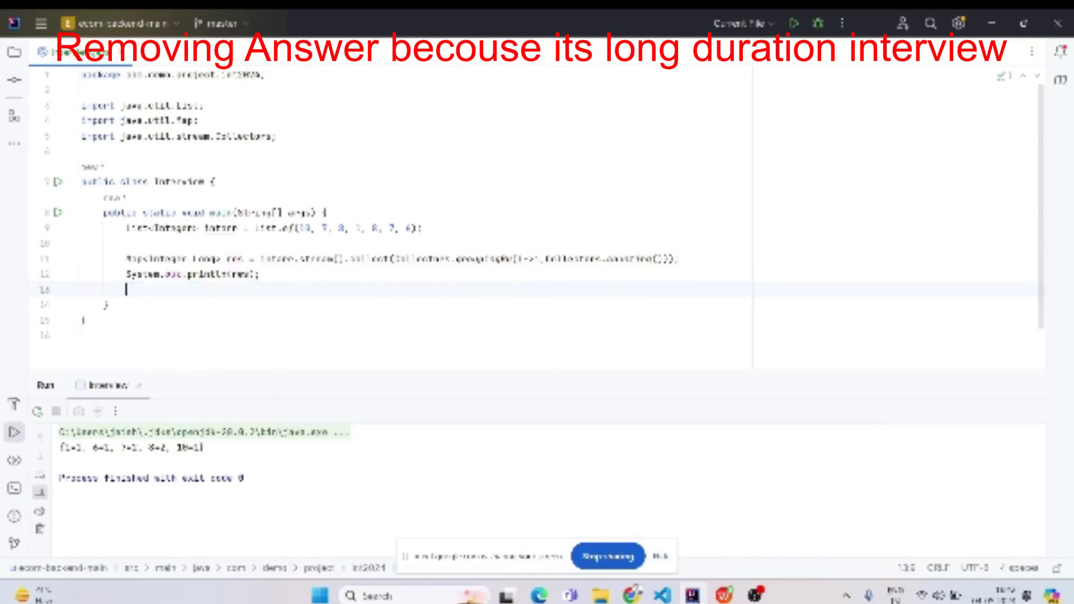
{"action": "key", "text": "ctrl+v"}
{"action": "left_click", "coordinate": [794, 23]}
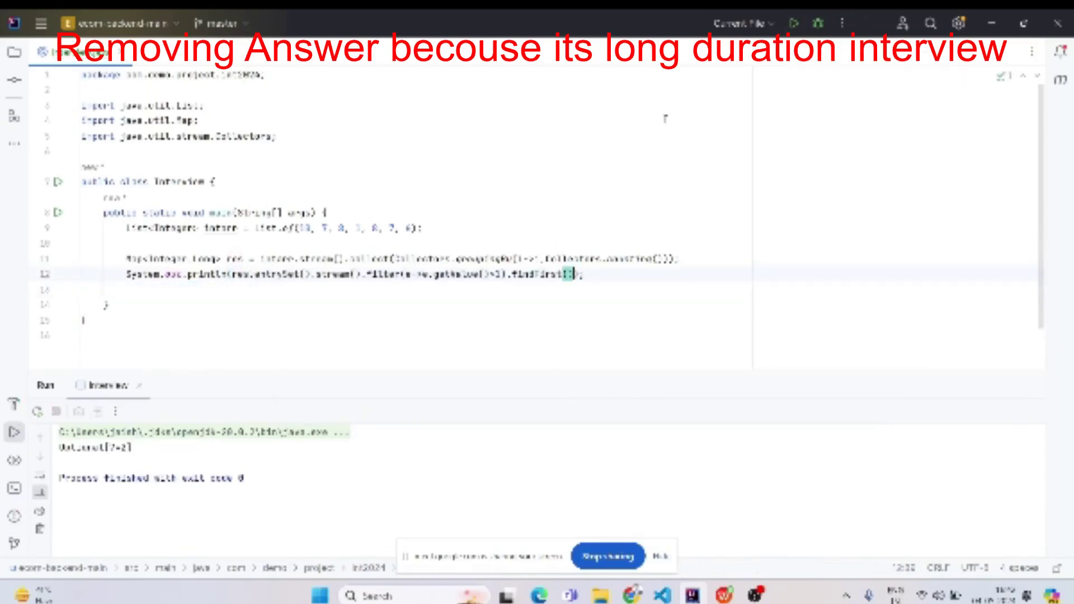
{"action": "type", "text": ".ge"}
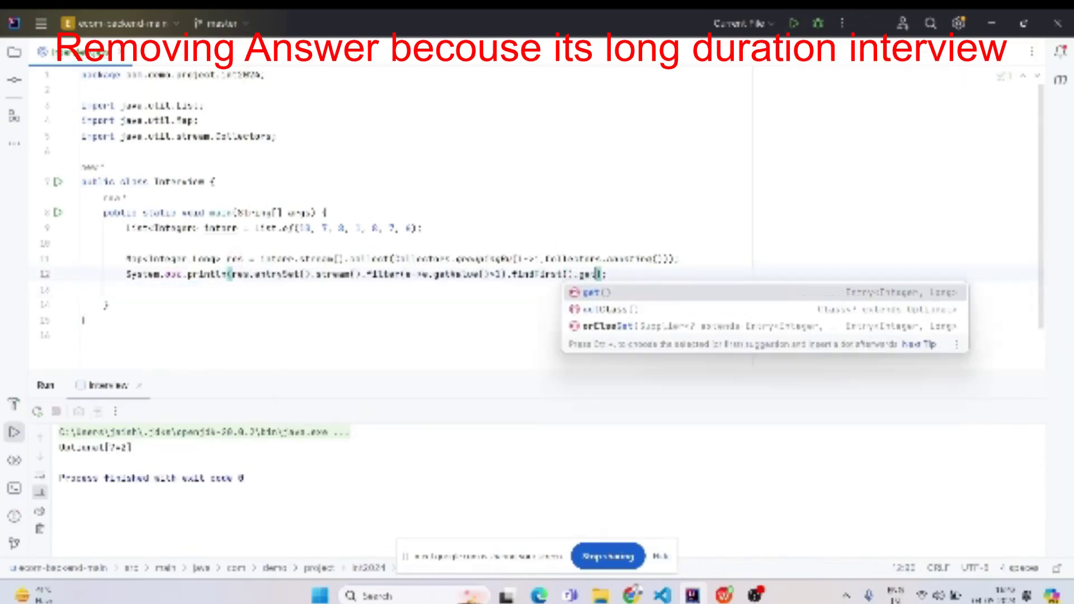
{"action": "key", "text": "BackSpace"}
{"action": "key", "text": "BackSpace"}
{"action": "key", "text": "BackSpace"}
{"action": "type", "text": ".ma."}
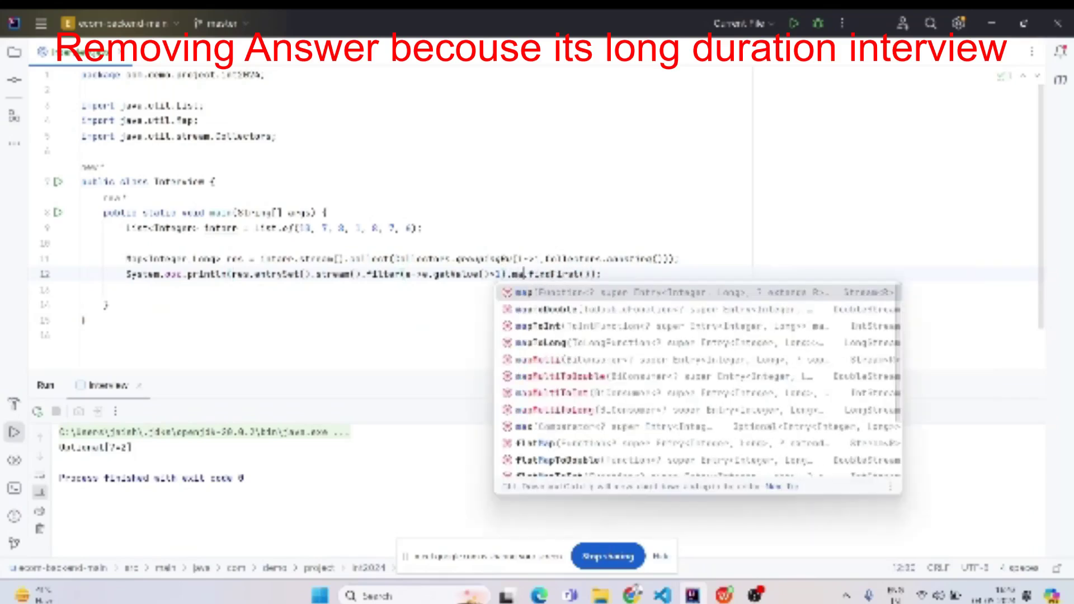
{"action": "key", "text": "Return"}
{"action": "key", "text": "Escape"}
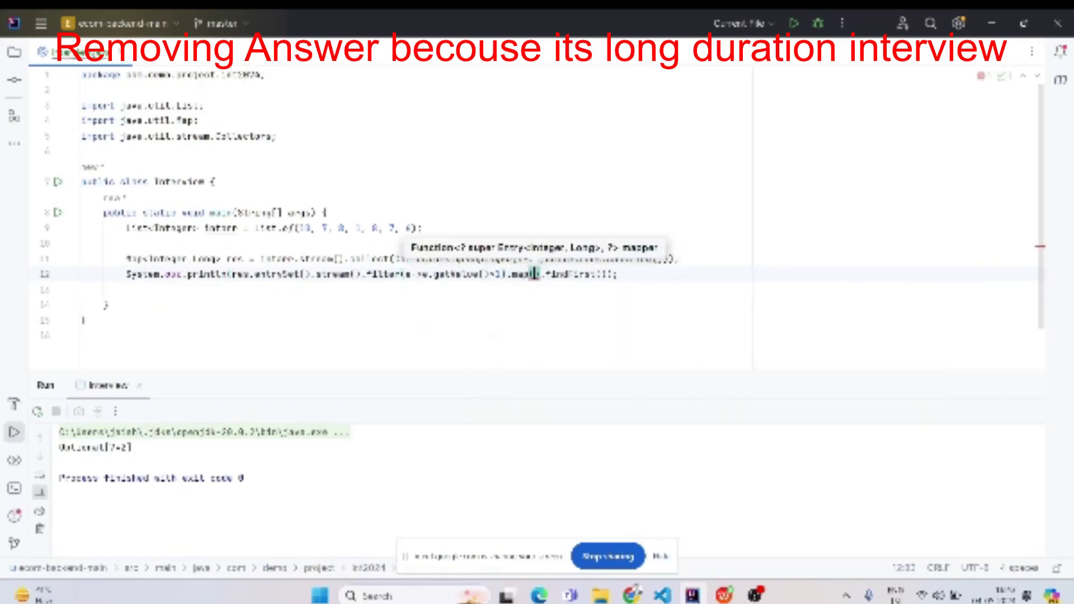
{"action": "type", "text": "e -> e."}
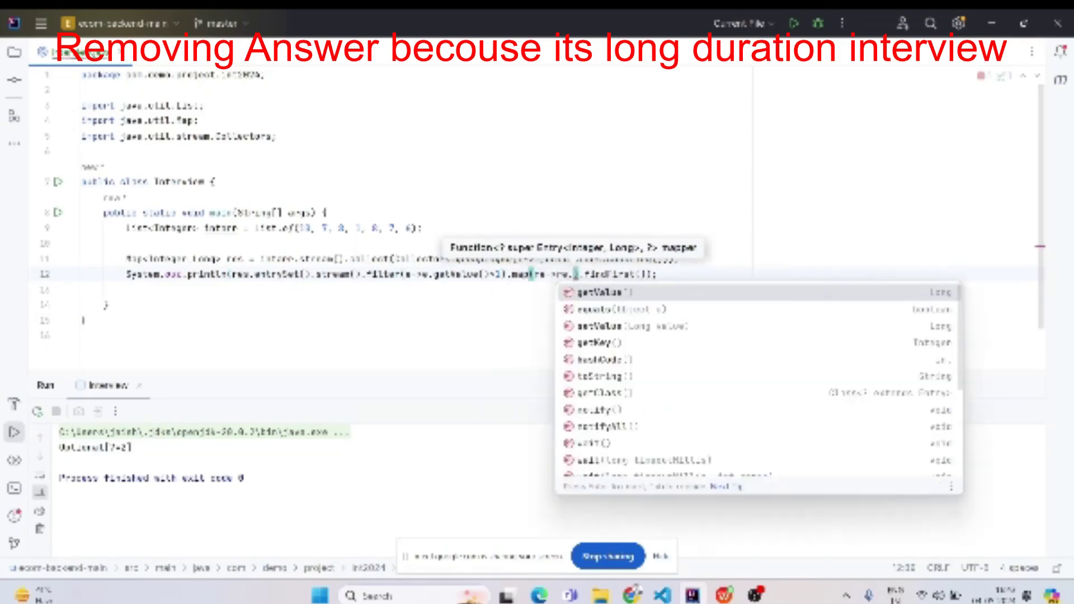
{"action": "type", "text": "getK"}
{"action": "key", "text": "Return"}
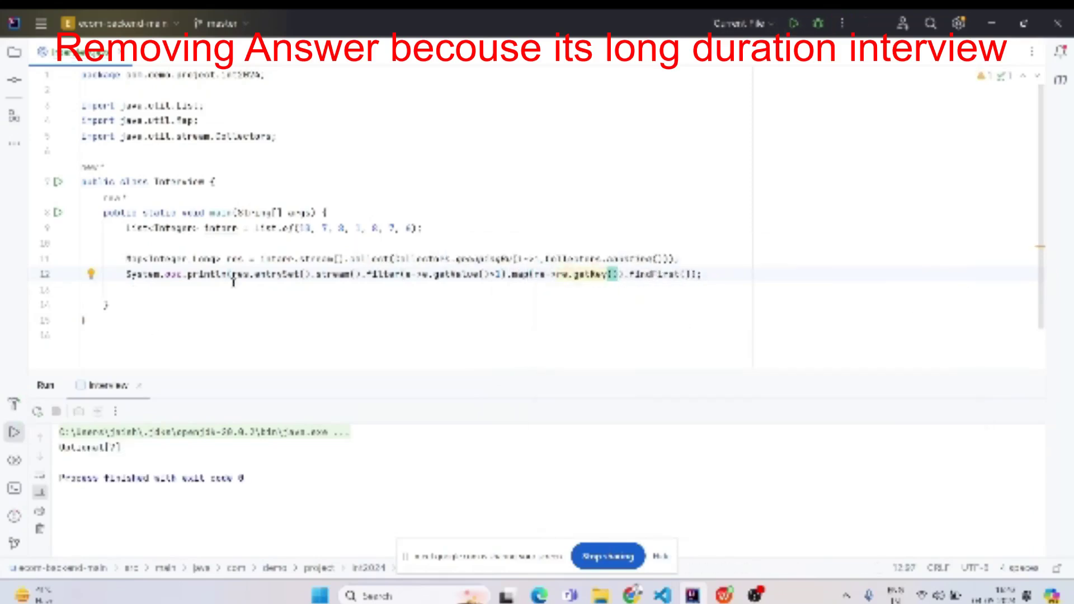
- Move the chain onto the res declaration and retype res as Optional<Integer>
{"action": "left_click_drag", "start_coordinate": [248, 274], "coordinate": [685, 274]}
{"action": "key", "text": "BackSpace"}
{"action": "left_click", "coordinate": [669, 259]}
{"action": "key", "text": "ctrl+v"}
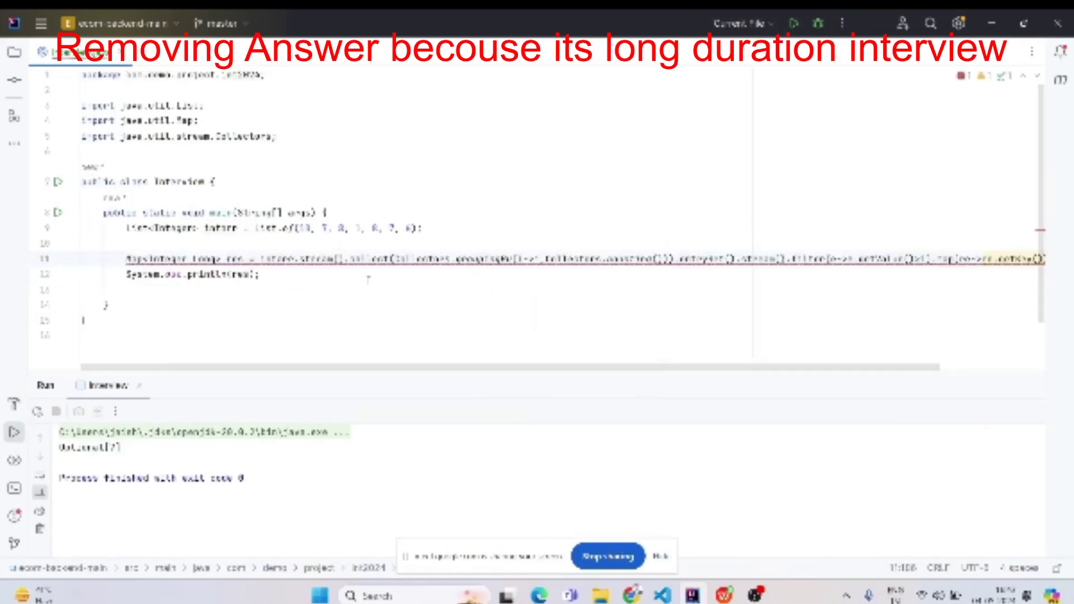
{"action": "double_click", "coordinate": [134, 259]}
{"action": "type", "text": "Opt"}
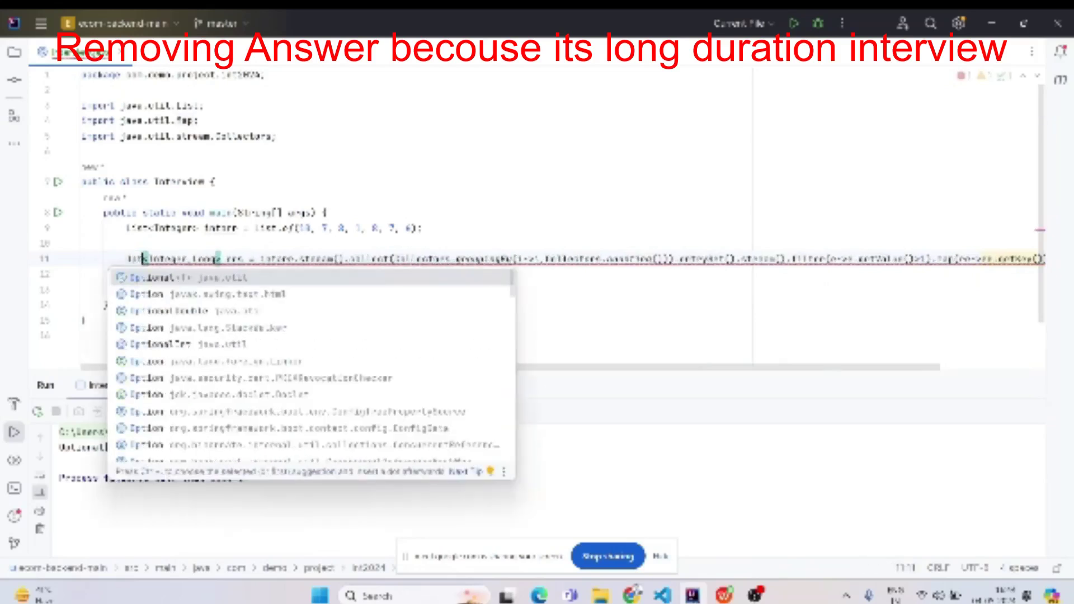
{"action": "key", "text": "Return"}
{"action": "type", "text": ".out.println(res.);"}
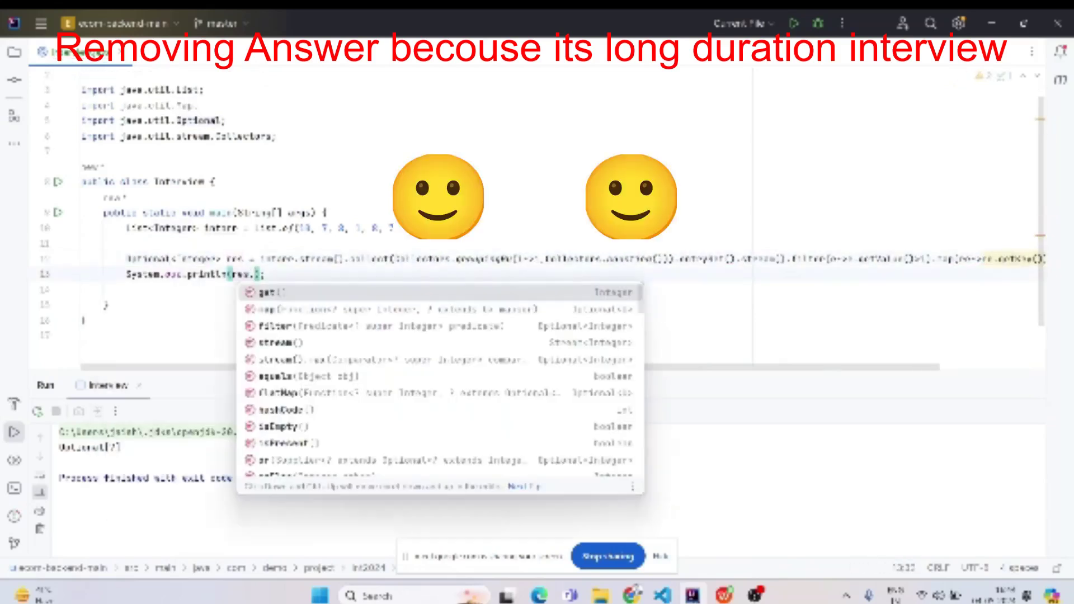
- Print res.isPresent()?res.get():0
{"action": "key", "text": "Down"}
{"action": "key", "text": "Down"}
{"action": "key", "text": "Down"}
{"action": "key", "text": "Return"}
{"action": "type", "text": "res."}
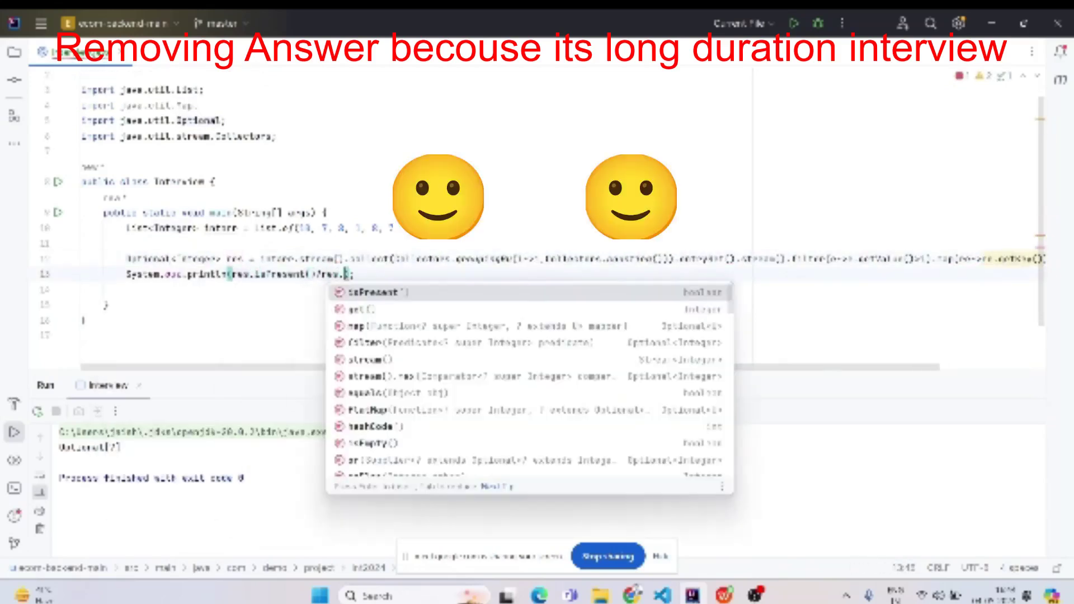
{"action": "key", "text": "Down"}
{"action": "key", "text": "Return"}
{"action": "type", "text": ":0);"}
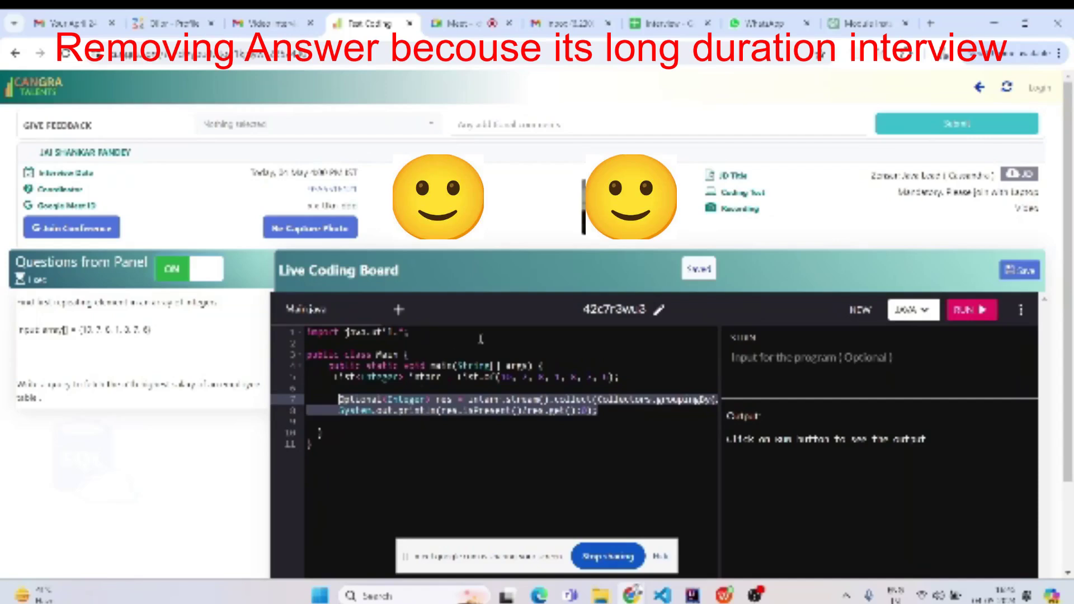
- Run the board solution, hit Collectors cannot-find-symbol errors, and grab IntelliJ's three import lines
{"action": "left_click", "coordinate": [985, 312]}
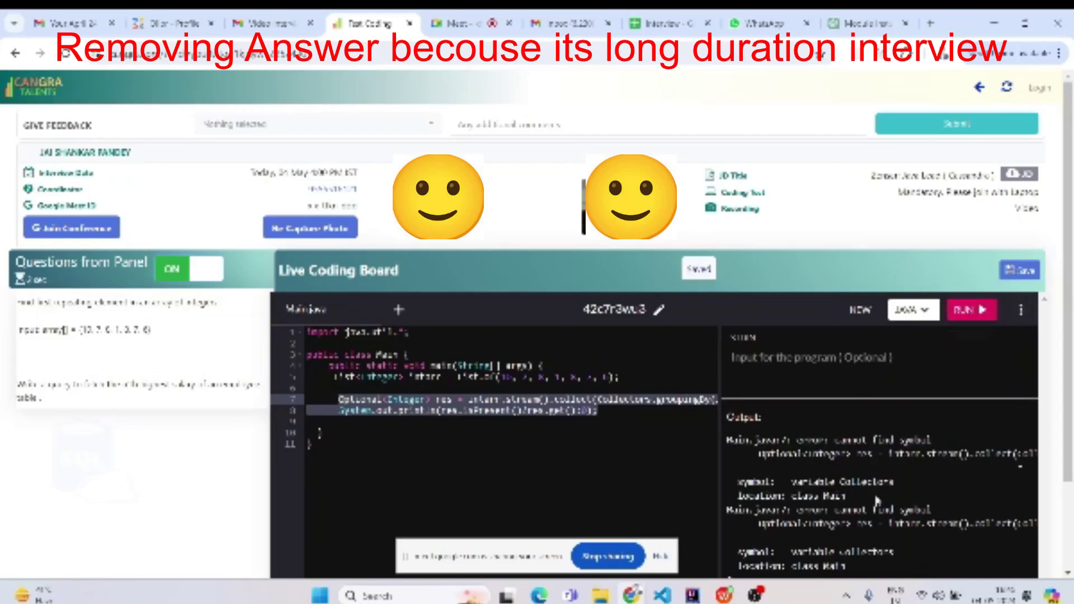
{"action": "scroll", "coordinate": [1020, 466], "scroll_direction": "right", "scroll_amount": 5}
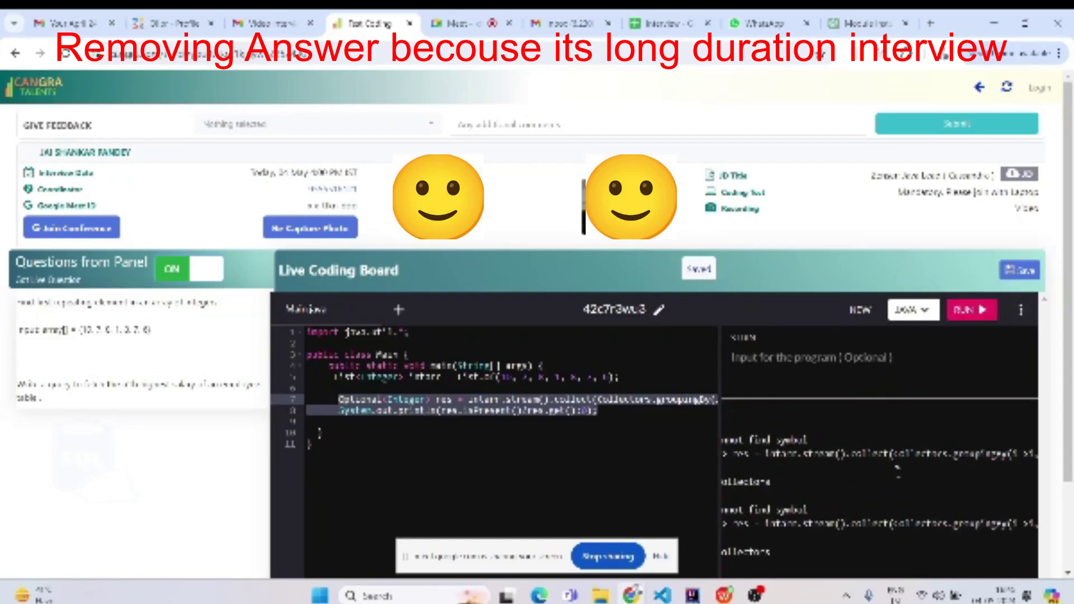
{"action": "key", "text": "alt+Tab"}
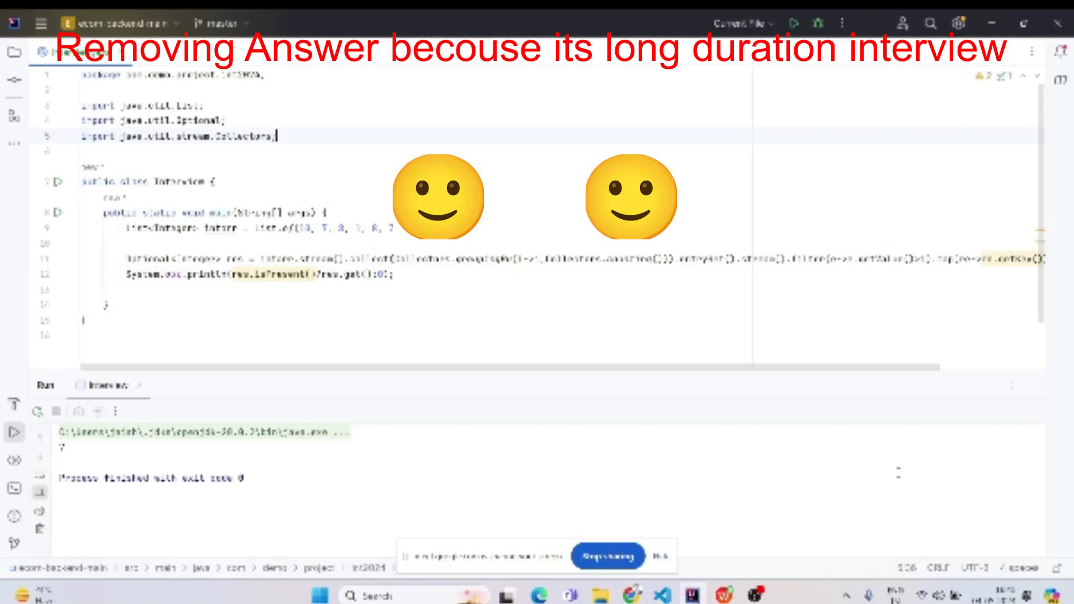
{"action": "left_click_drag", "start_coordinate": [277, 135], "coordinate": [83, 106]}
{"action": "key", "text": "ctrl+c"}
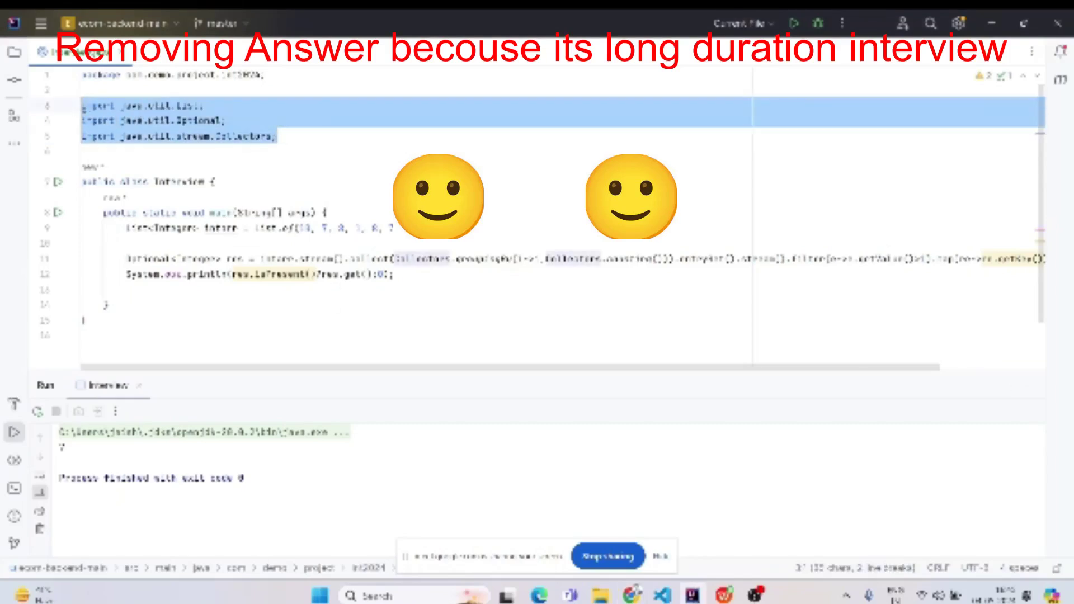
{"action": "key", "text": "alt+Tab"}
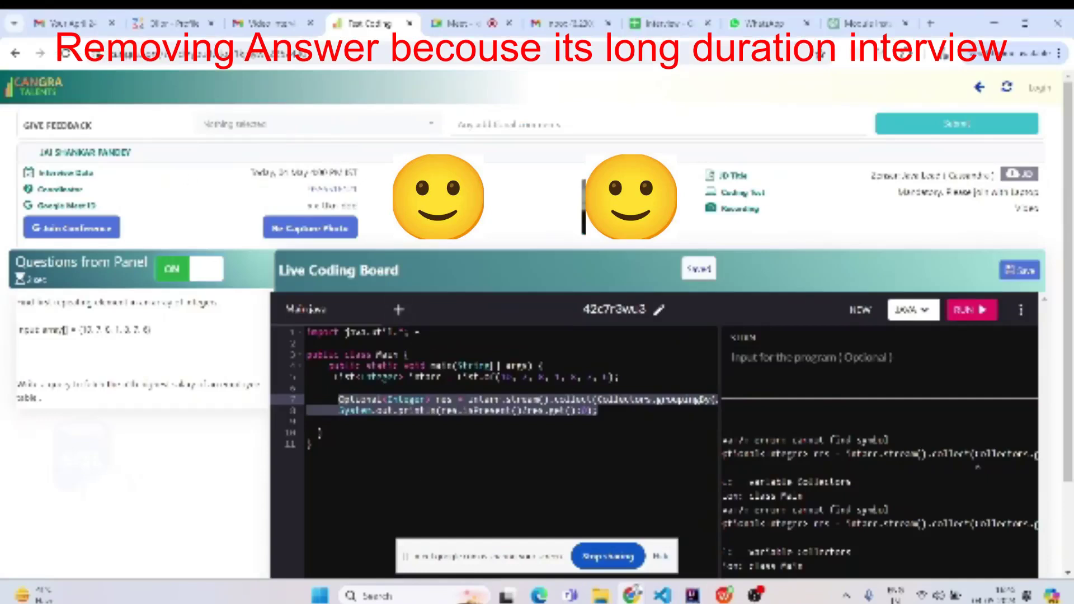
- Paste the List, Optional and Collectors imports below line 1 and rerun to get 7
{"action": "left_click", "coordinate": [453, 333]}
{"action": "key", "text": "ctrl+v"}
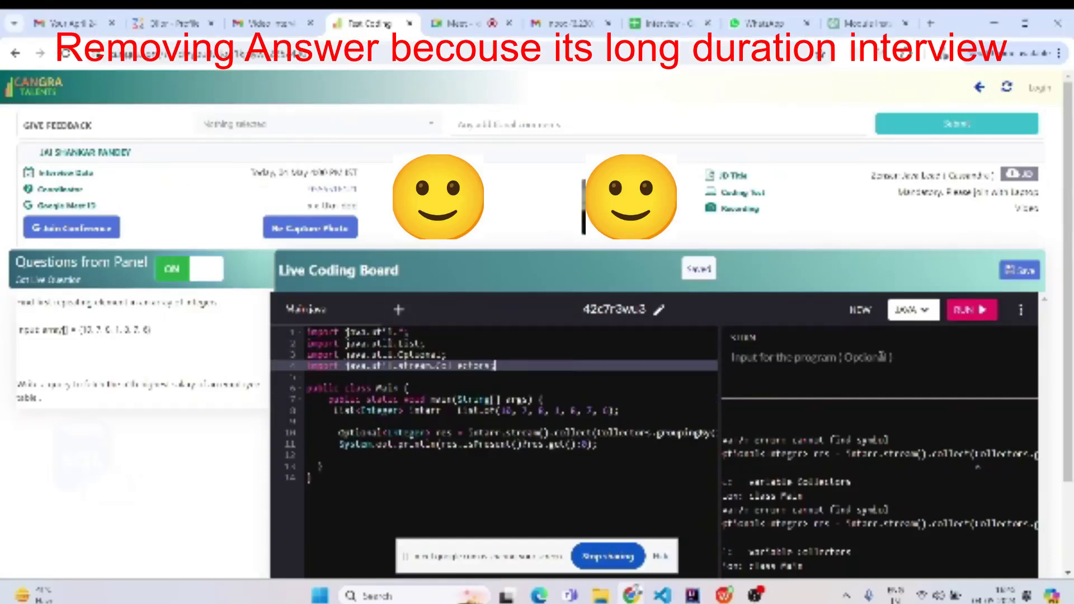
{"action": "left_click", "coordinate": [967, 312]}
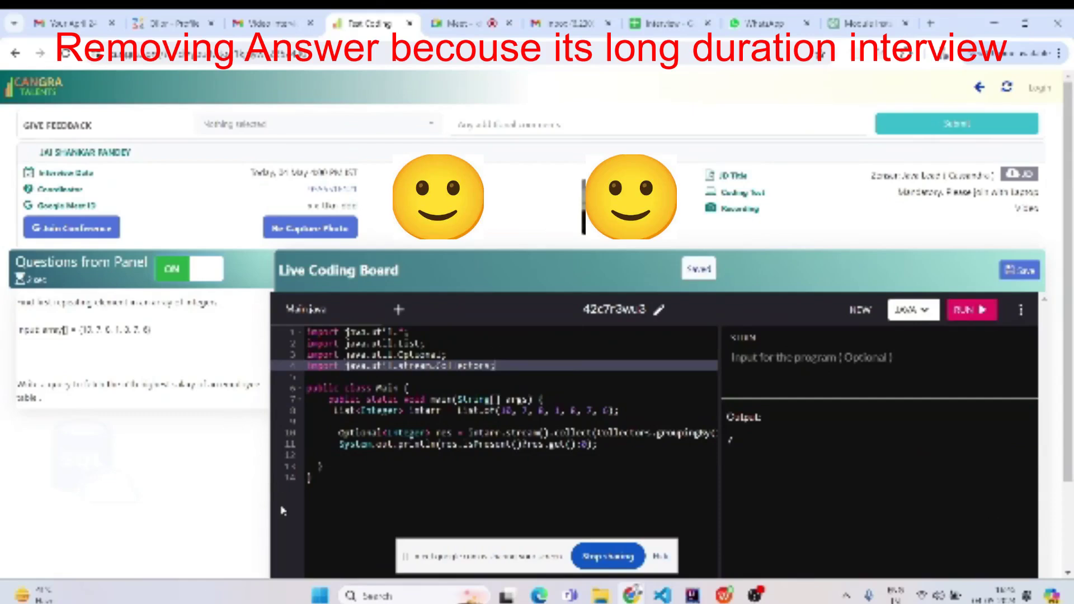
- Add a blank line after the end of the class code
{"action": "left_click", "coordinate": [321, 466]}
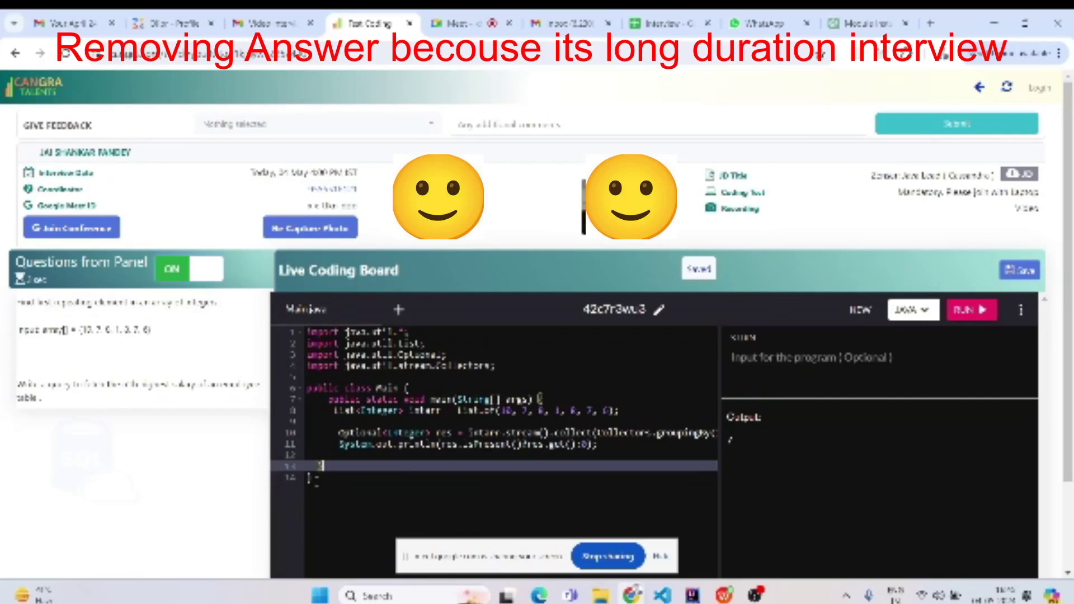
{"action": "key", "text": "Down"}
{"action": "key", "text": "Return"}
{"action": "key", "text": "Return"}
{"action": "key", "text": "Return"}
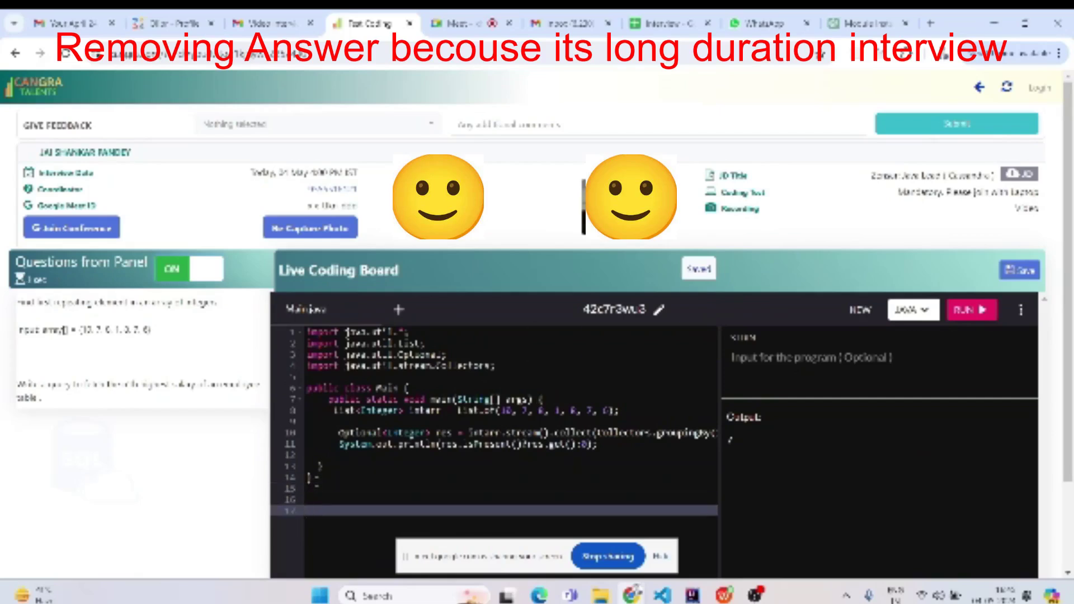
- Hide the Chrome screen-sharing notification bar
{"action": "left_click", "coordinate": [659, 556]}
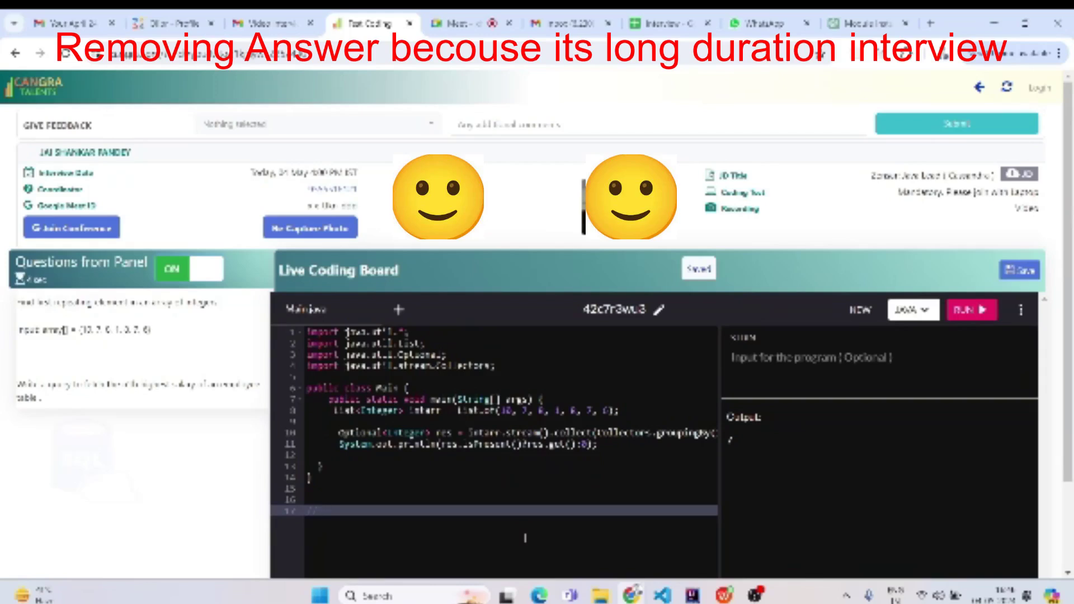
- Paste the comment text after // on line 17
{"action": "key", "text": "ctrl+v"}
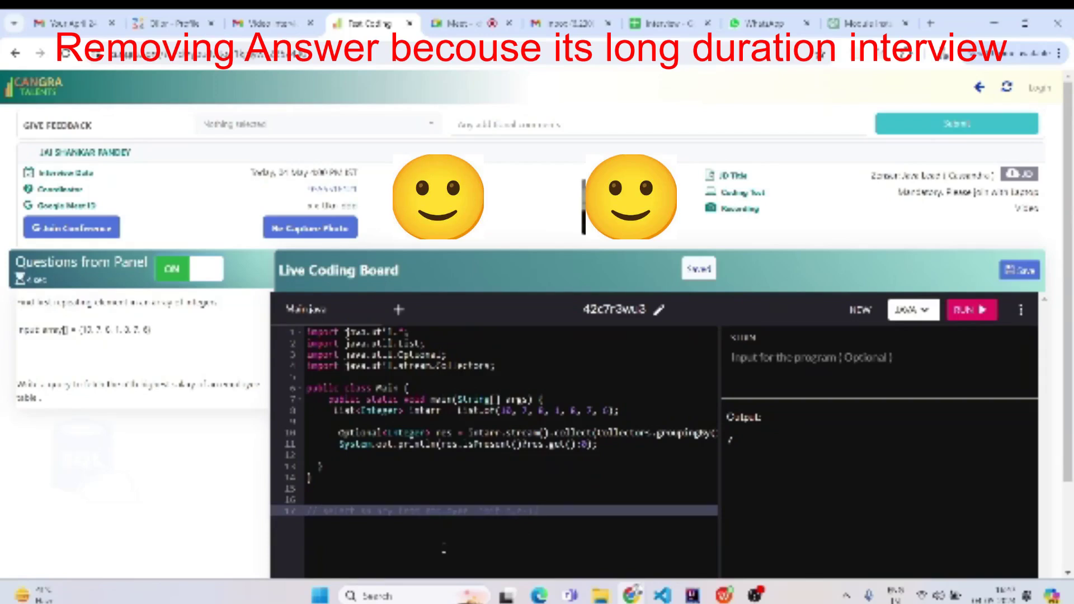